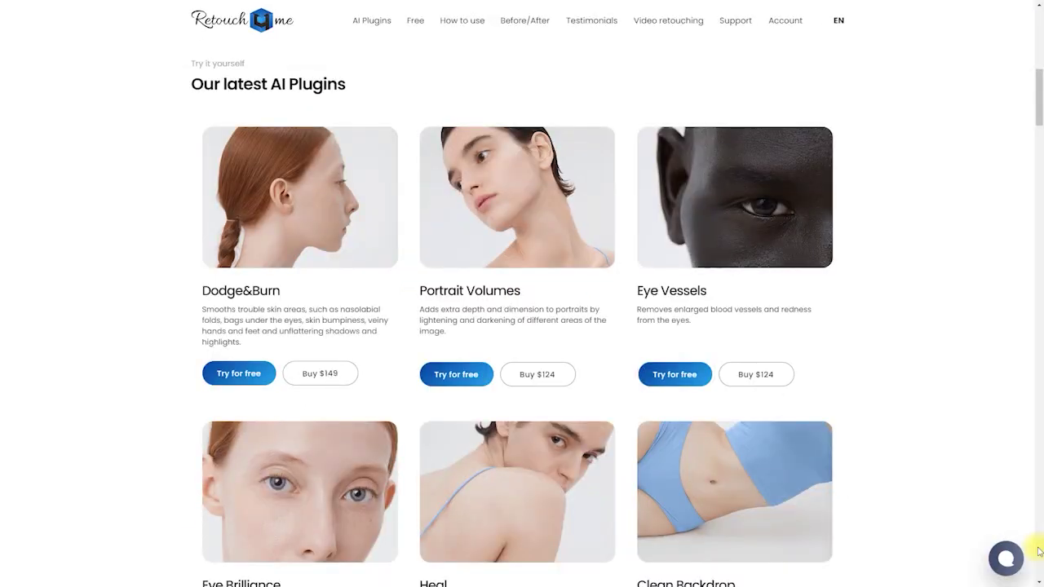
# Toggle the blonde portrait's retouch layer off and on to compare, then apply the Skin Tone evening filter.
pyautogui.scroll(-3, 1039, 551)
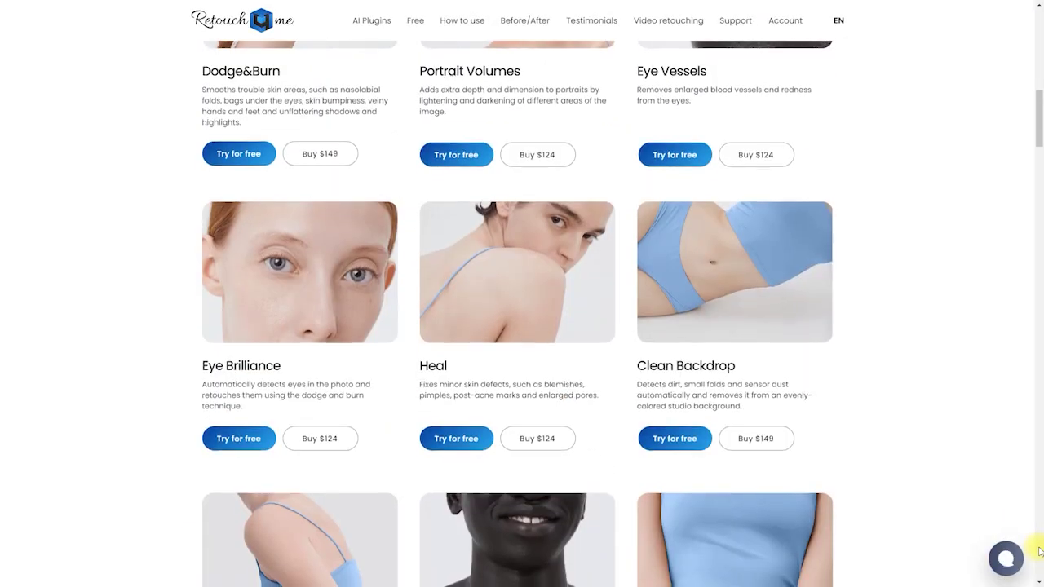
pyautogui.scroll(-4, 1039, 552)
pyautogui.scroll(-1, 1039, 551)
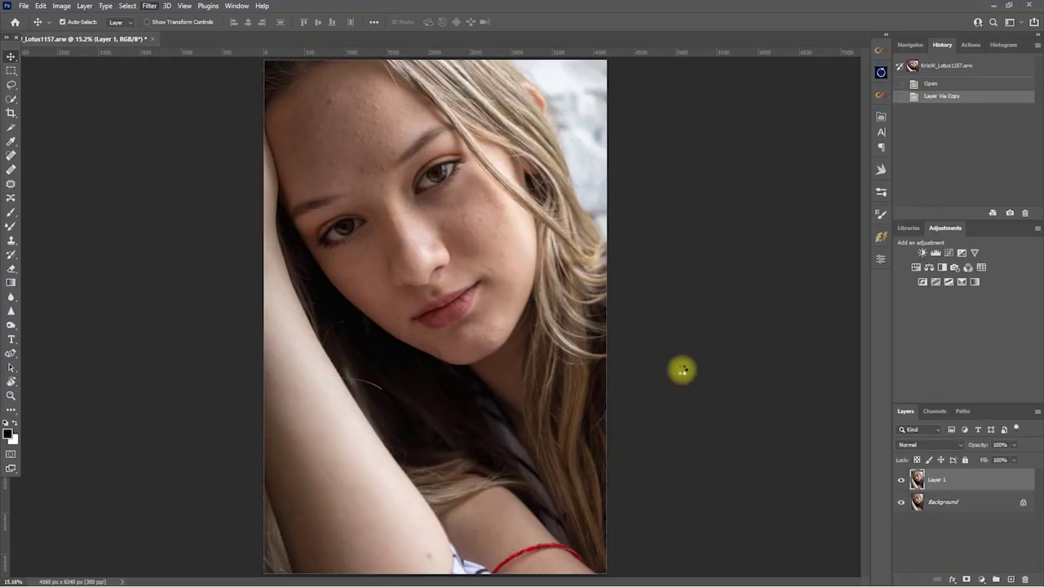
pyautogui.click(901, 496)
pyautogui.click(906, 494)
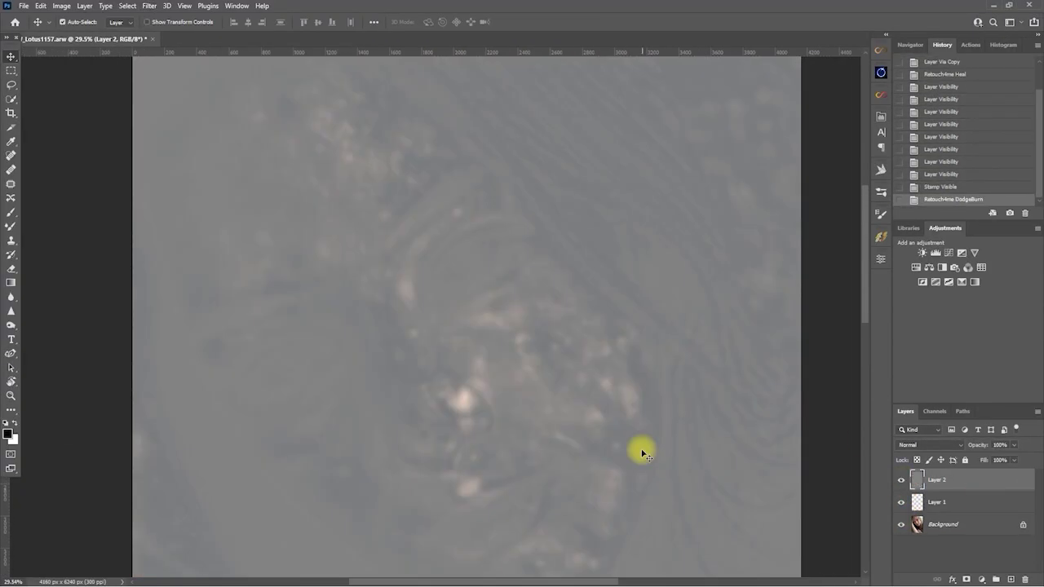
pyautogui.keyDown('alt'); pyautogui.click(900, 481); pyautogui.keyUp('alt')
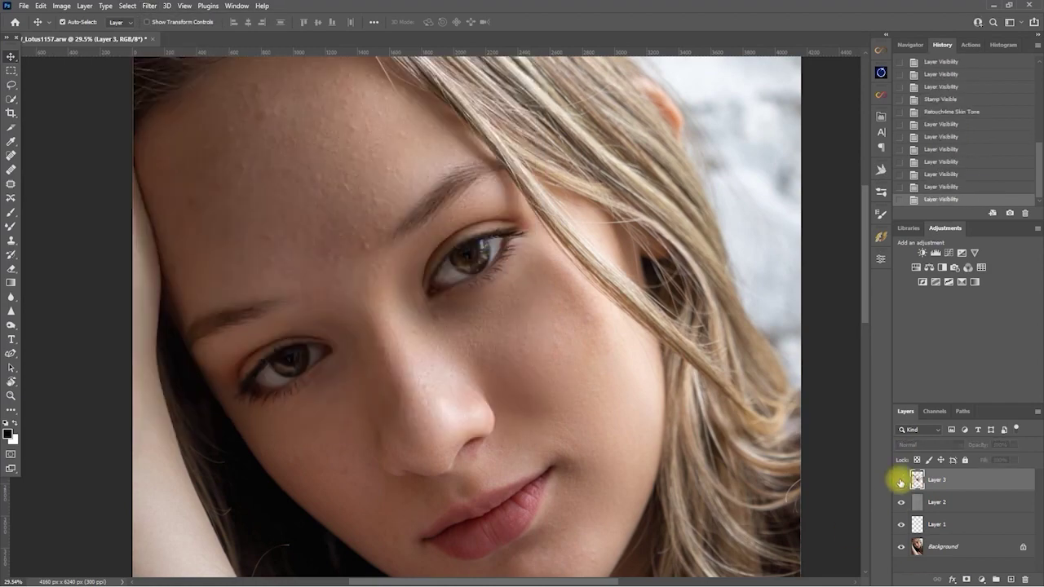
pyautogui.click(902, 480)
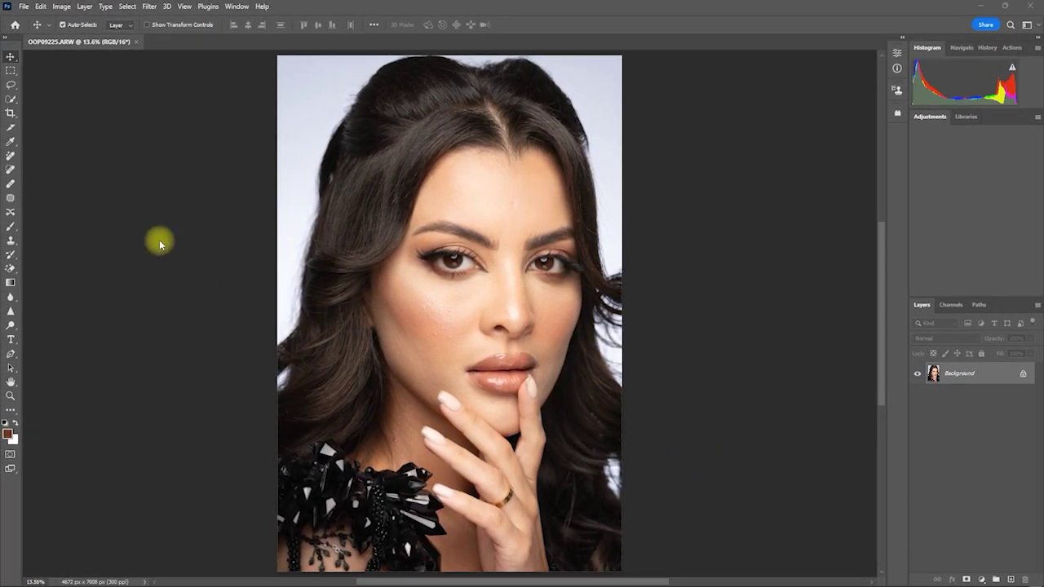
# Spot-heal four blemishes on the portrait's left cheek with the Spot Healing Brush.
pyautogui.click(11, 170)
pyautogui.scroll(3, 416, 317)
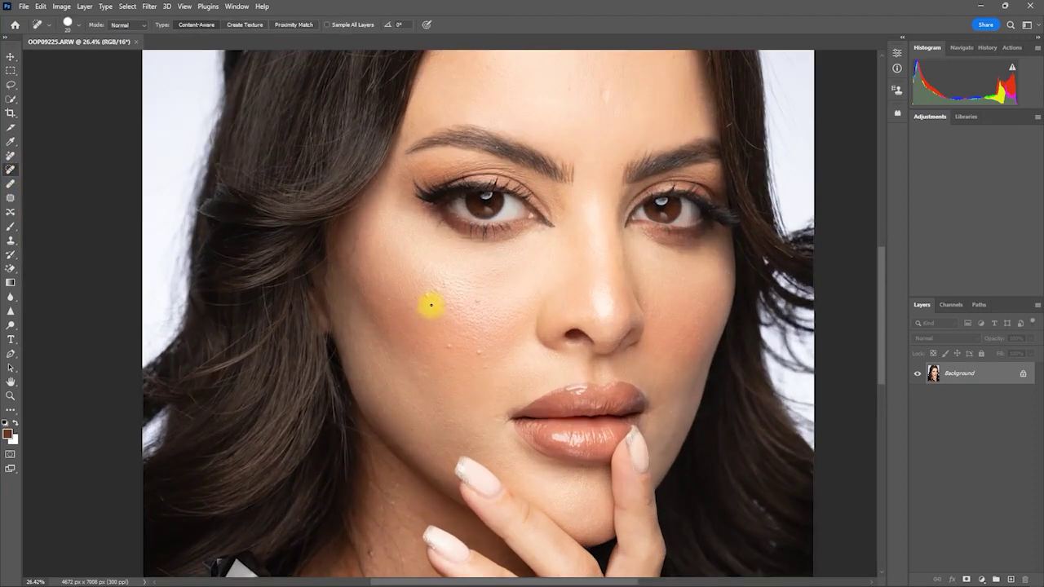
pyautogui.click(473, 302)
pyautogui.click(451, 347)
pyautogui.click(478, 359)
pyautogui.click(495, 327)
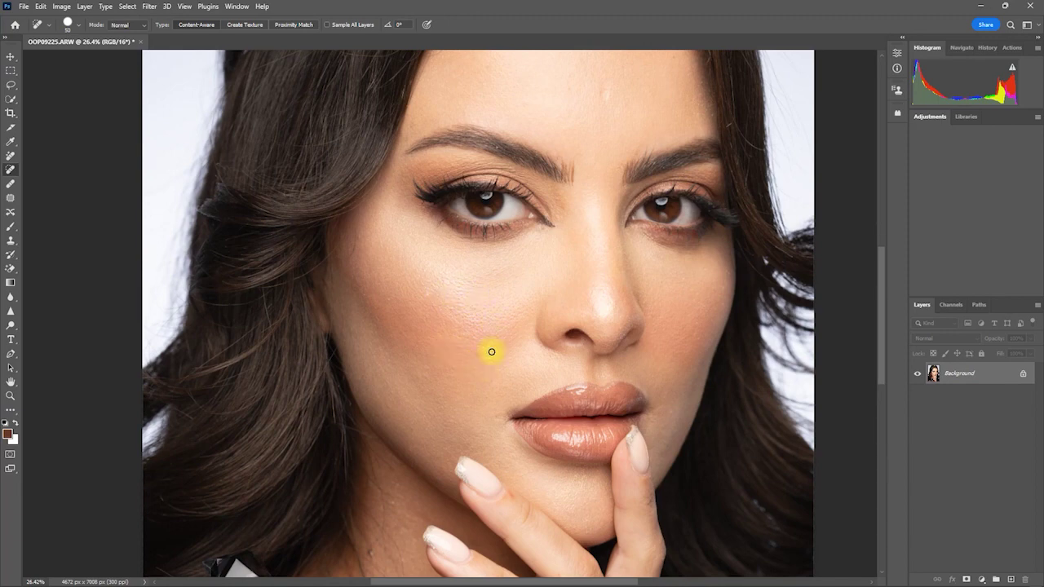
pyautogui.scroll(-3, 492, 352)
# Revert the photo to its 'Open' history state and duplicate Background into Layer 1.
pyautogui.press('v')
pyautogui.click(985, 47)
pyautogui.click(947, 82)
pyautogui.click(926, 48)
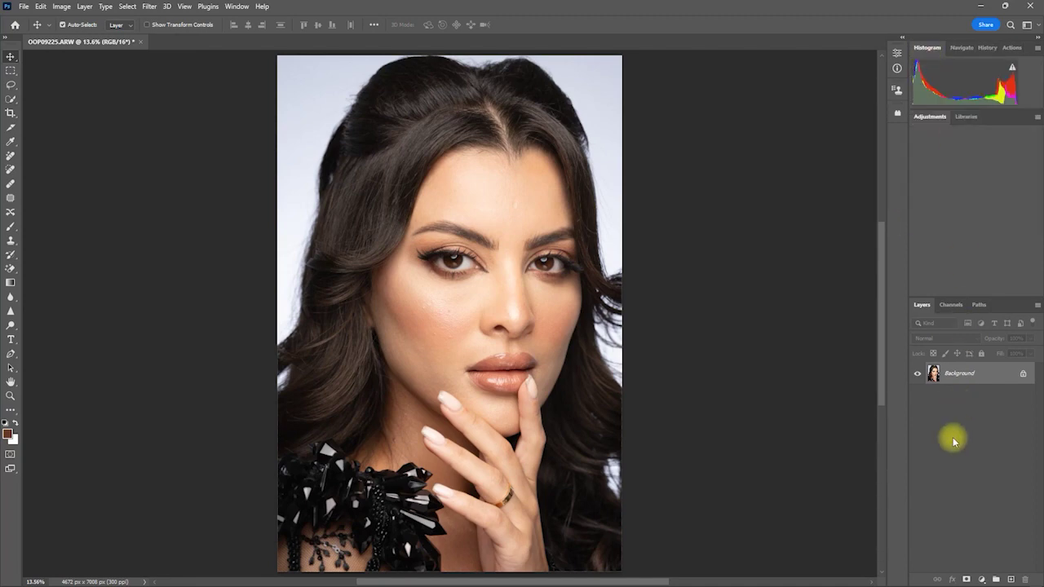
pyautogui.hotkey('ctrl', 'j')
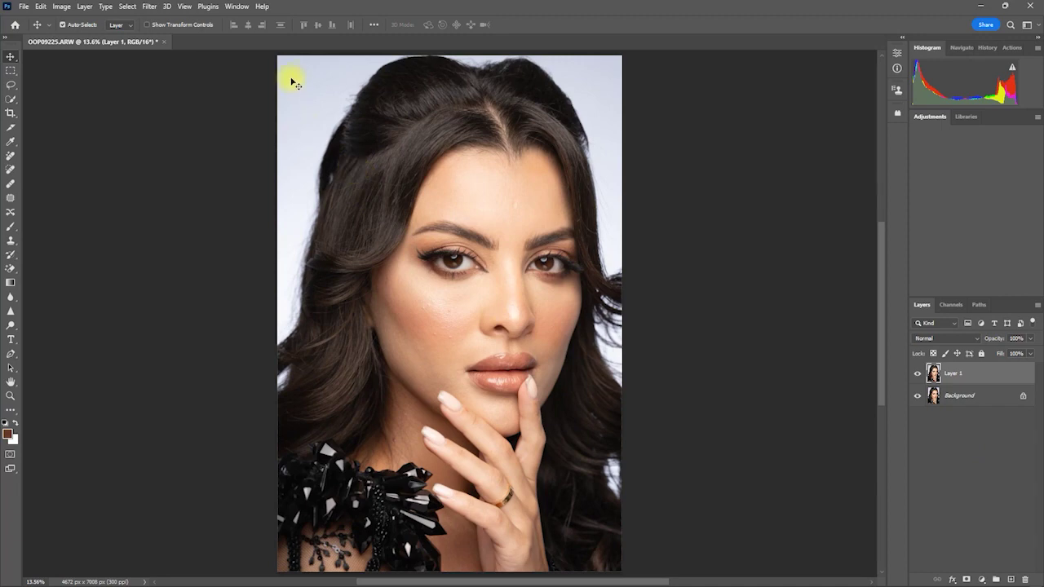
# Launch Retouch4me Heal and compare the healed preview against the Original.
pyautogui.click(151, 7)
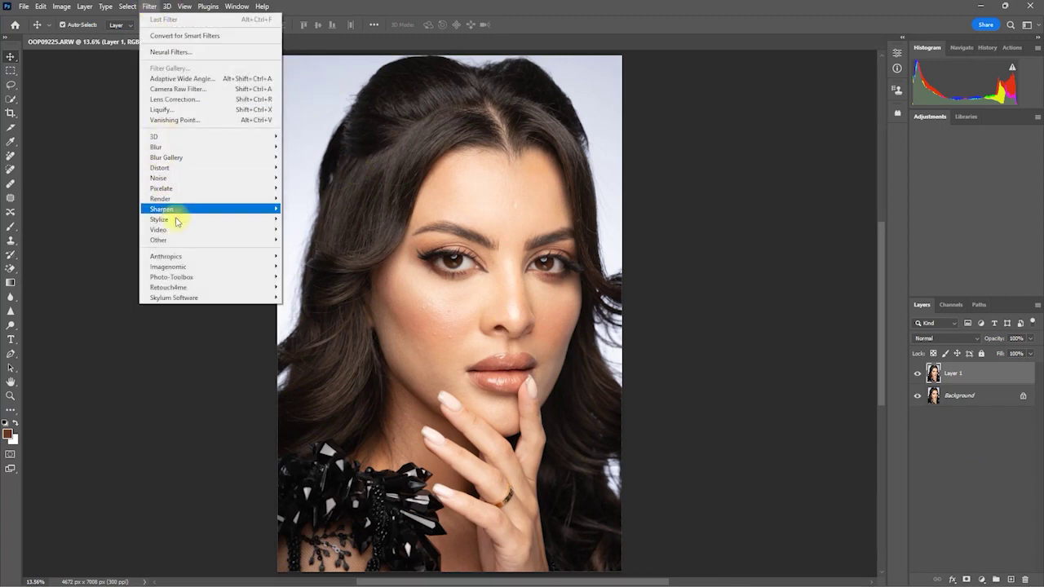
pyautogui.moveTo(240, 291)
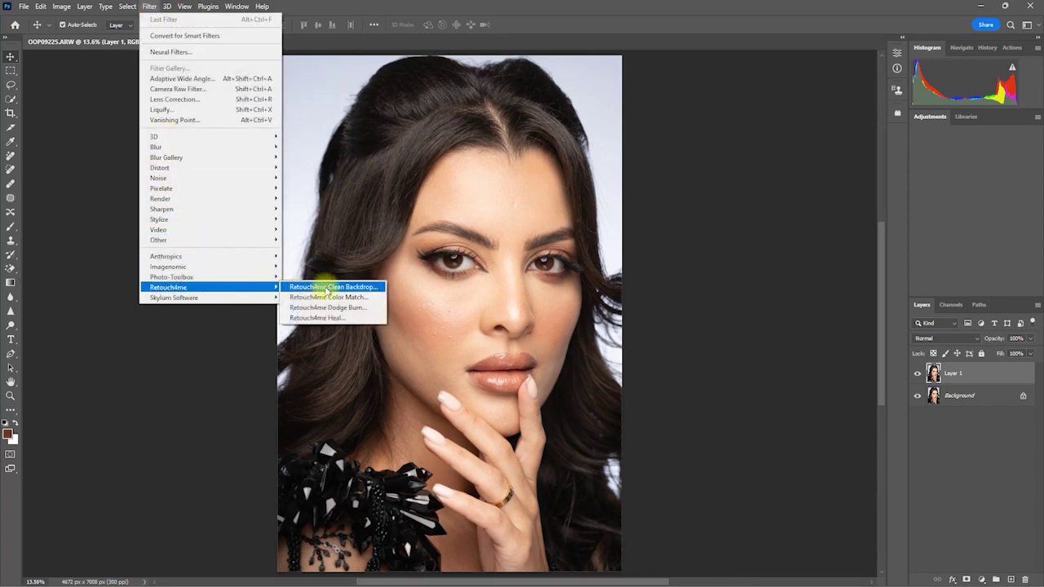
pyautogui.click(373, 319)
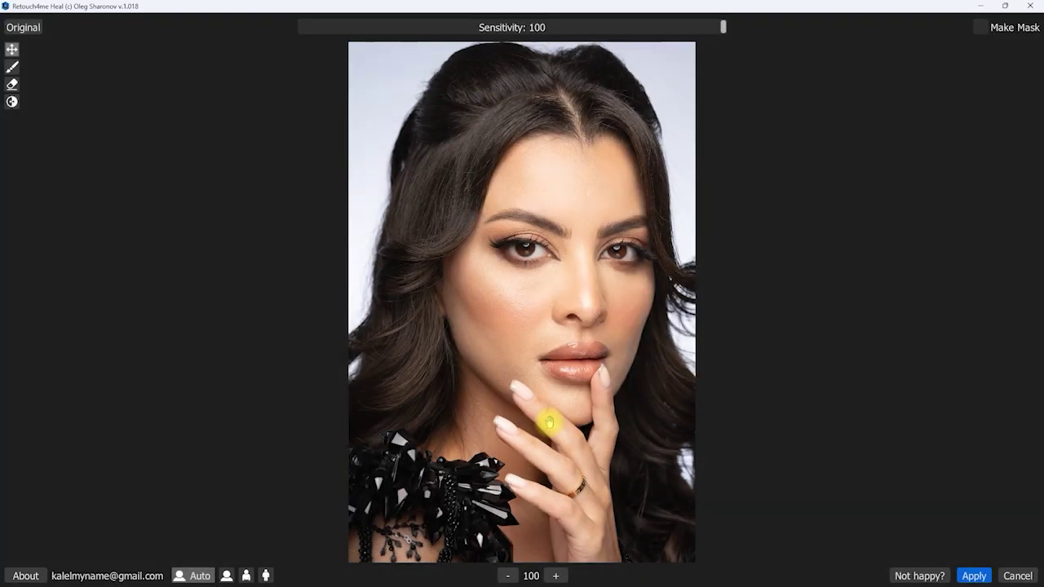
pyautogui.click(35, 31)
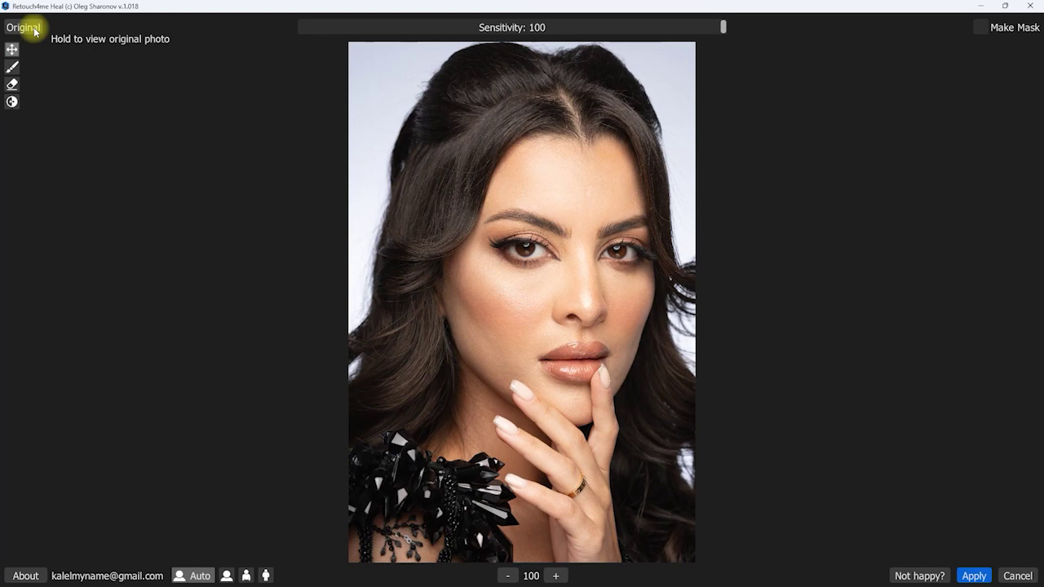
pyautogui.click(35, 31)
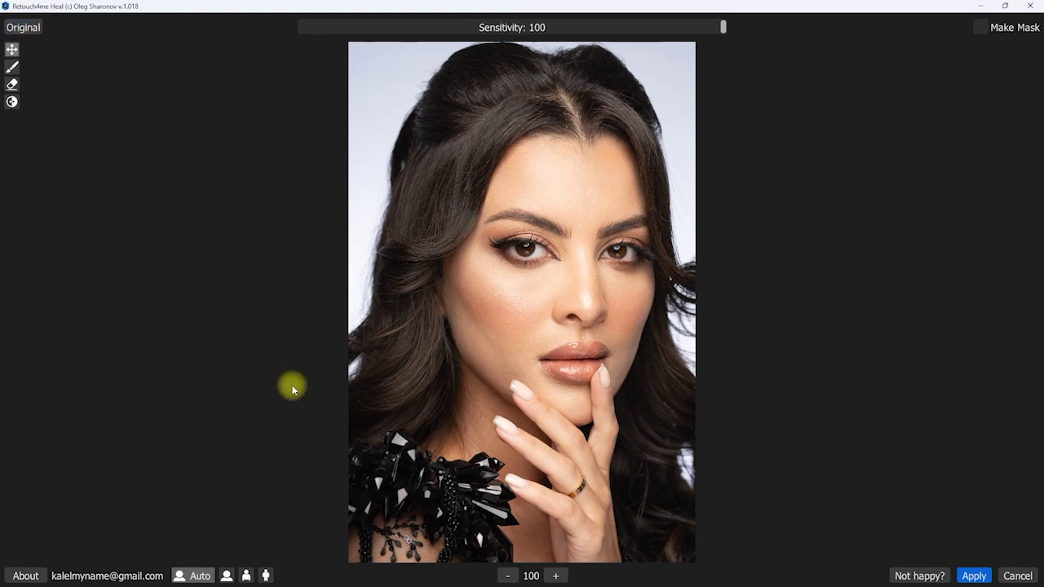
# Zoom to 150 on the eyes and face to compare healed skin, then zoom back out.
pyautogui.click(557, 576)
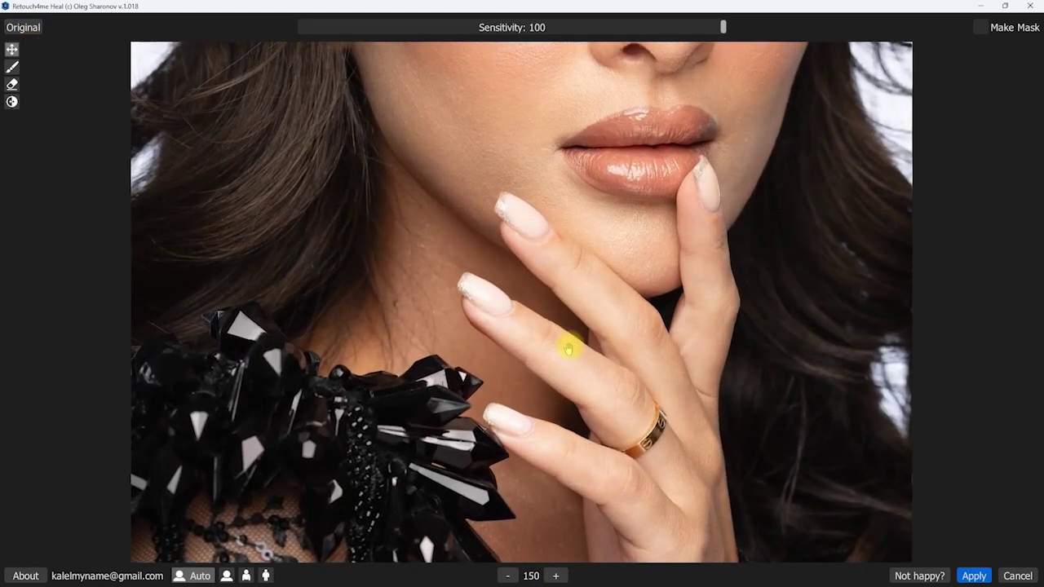
pyautogui.moveTo(560, 350); pyautogui.dragTo(555, 497)
pyautogui.moveTo(614, 326); pyautogui.dragTo(599, 436)
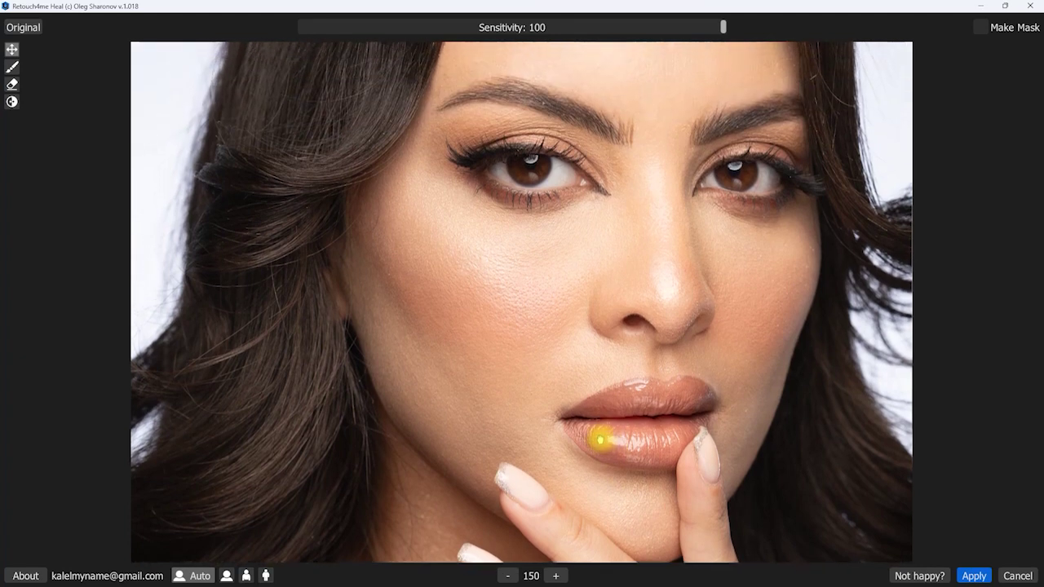
pyautogui.click(30, 31)
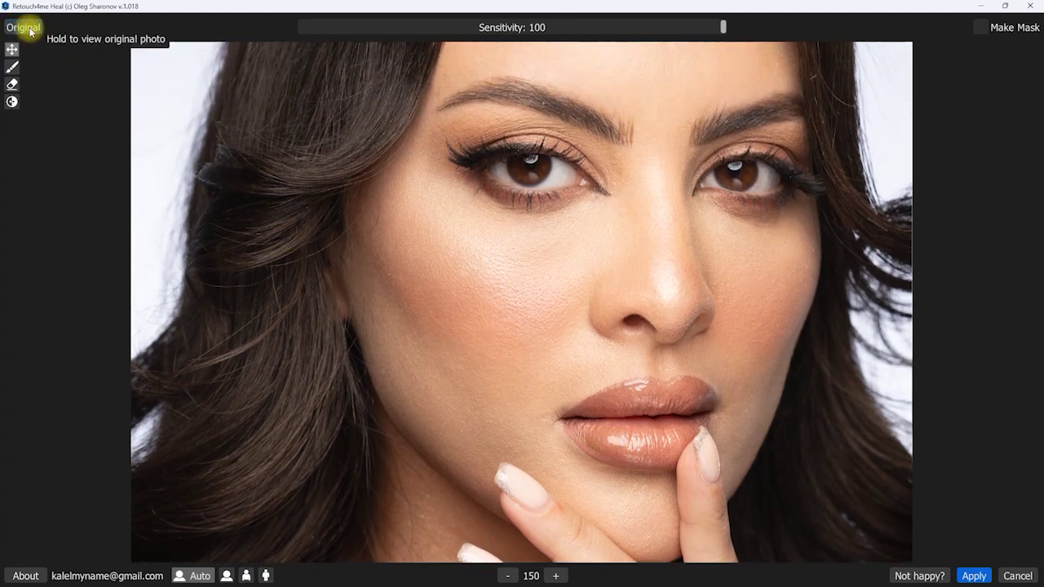
pyautogui.click(30, 32)
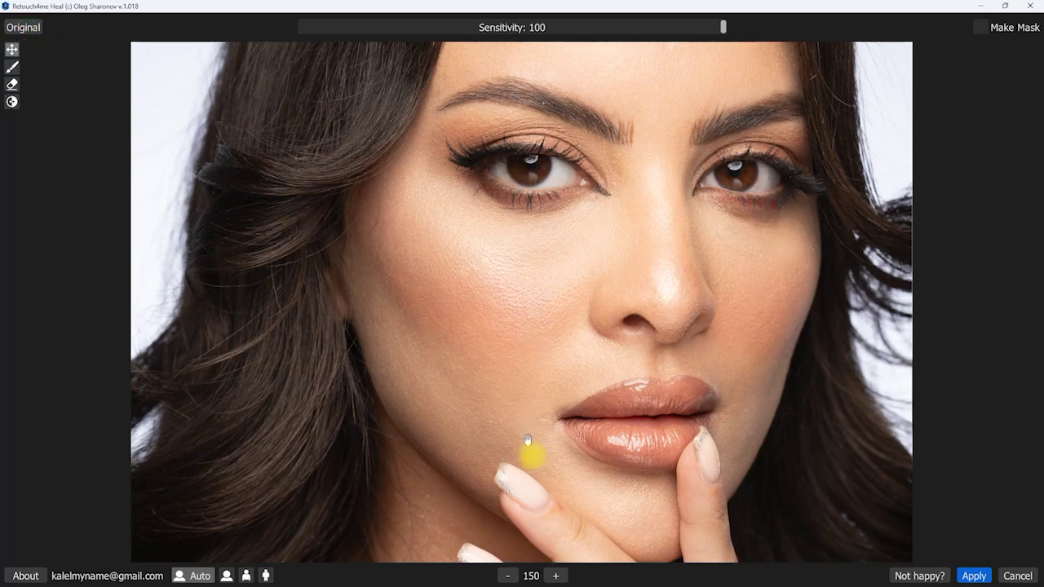
pyautogui.click(508, 576)
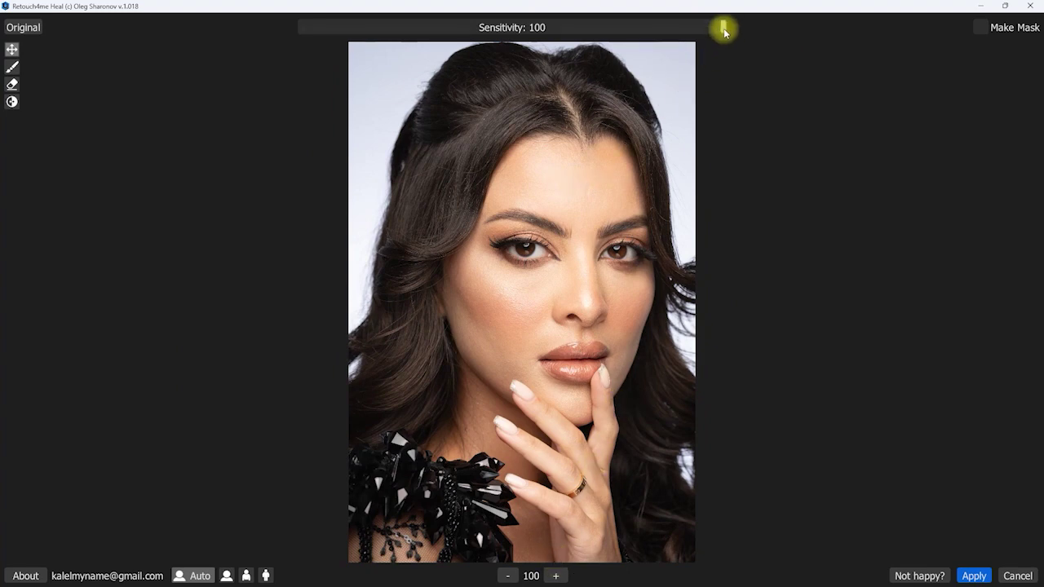
# Preview a lower sensitivity, return it to 100, tick Make Mask and apply.
pyautogui.moveTo(724, 31); pyautogui.dragTo(616, 38)
pyautogui.moveTo(682, 52); pyautogui.dragTo(730, 71)
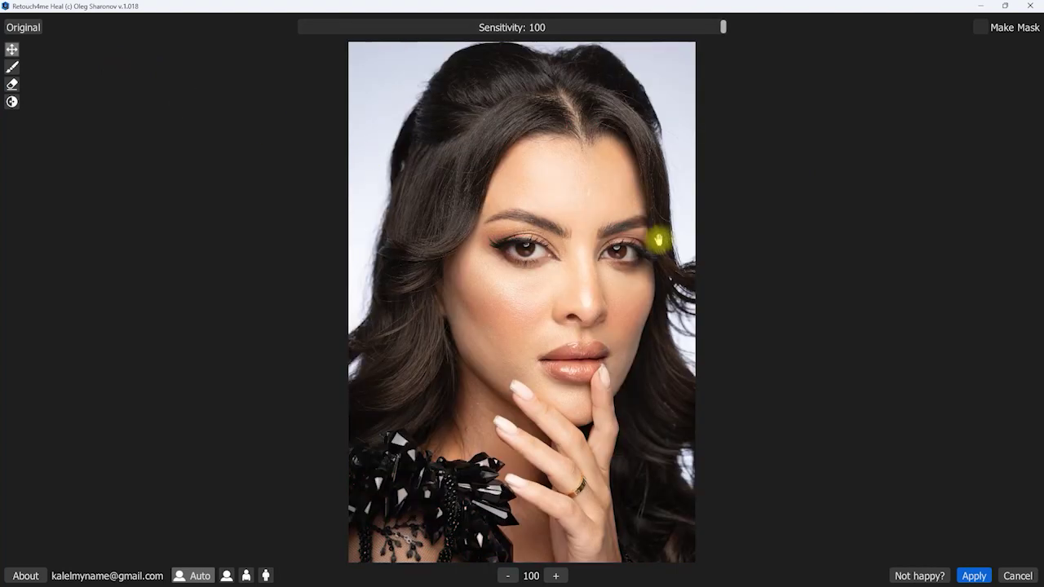
pyautogui.click(981, 28)
pyautogui.click(975, 574)
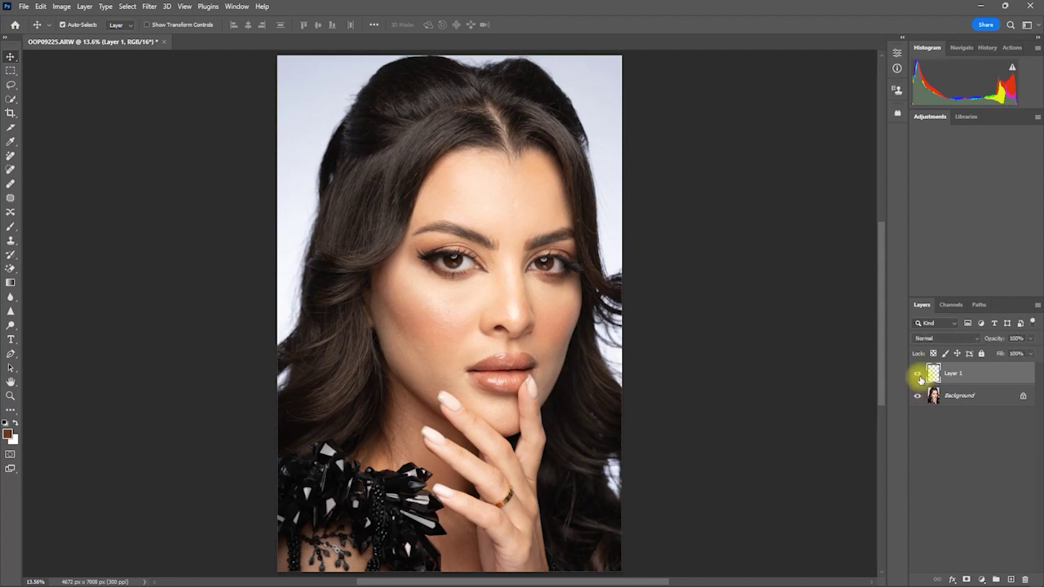
pyautogui.scroll(5, 560, 315)
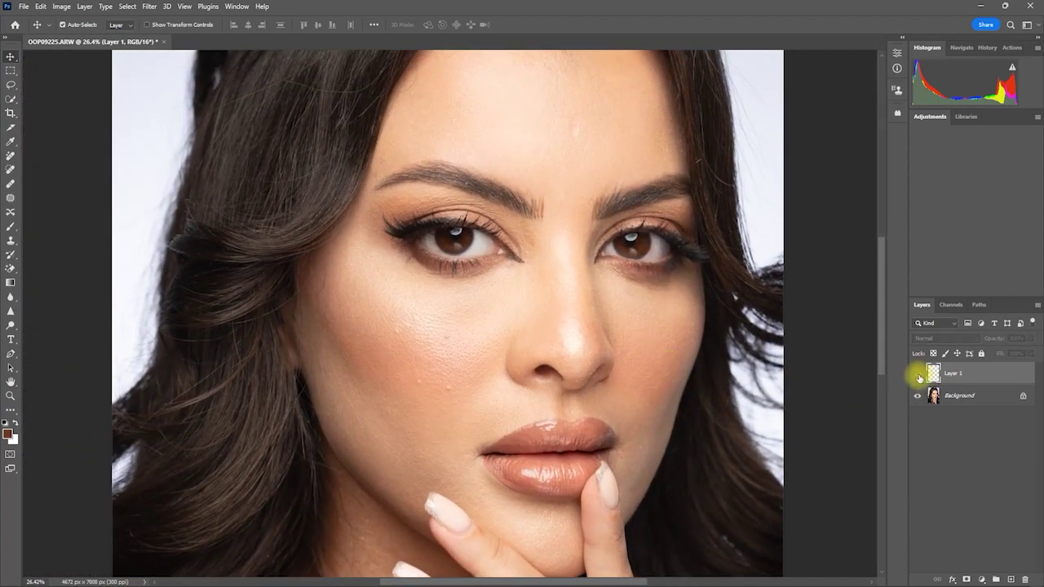
pyautogui.click(948, 397)
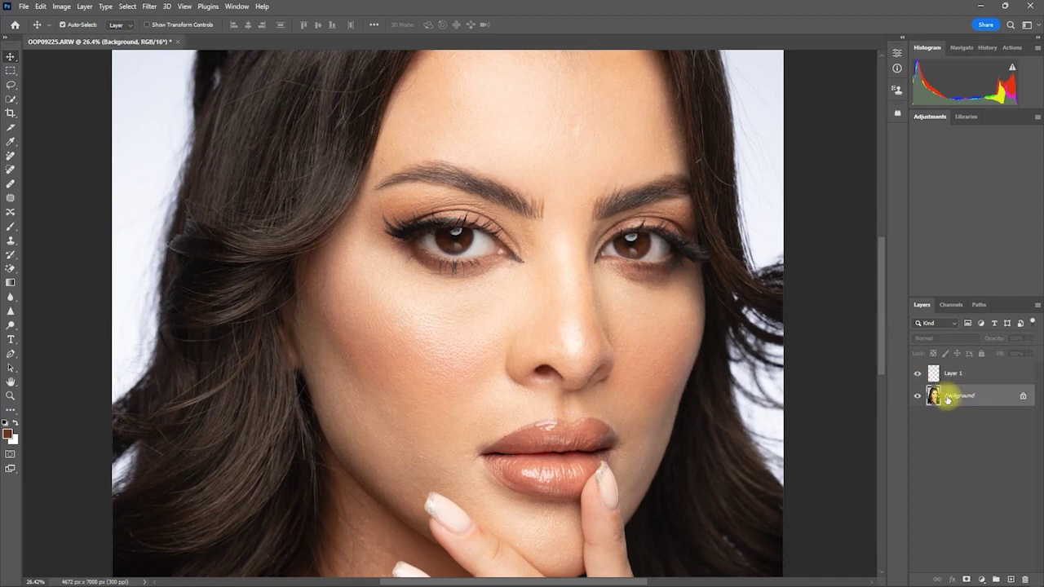
pyautogui.hotkey('ctrl', '0')
pyautogui.click(956, 374)
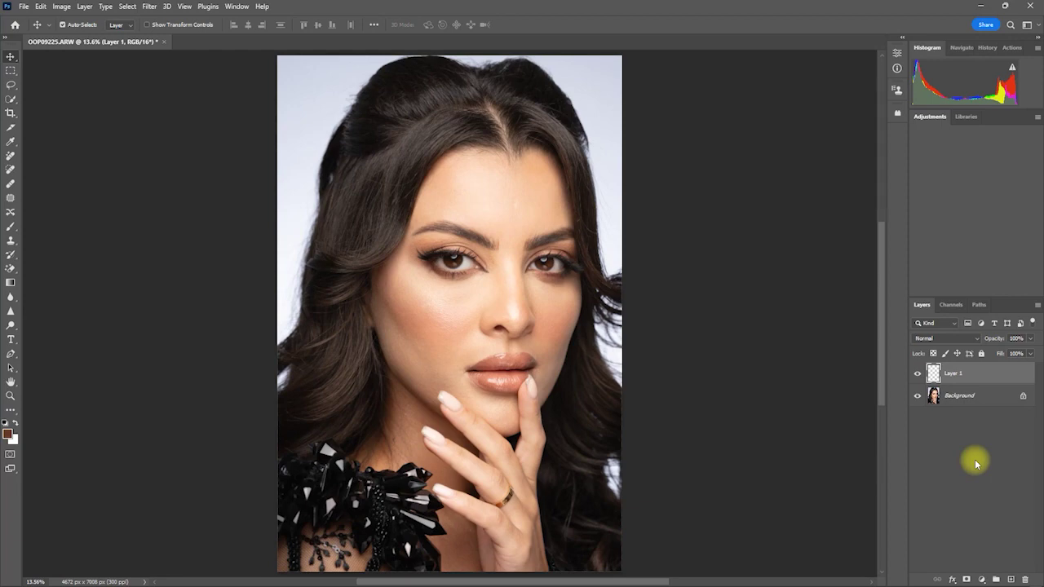
# Stamp the visible layers into a new layer and launch Retouch4me Dodge Burn.
pyautogui.hotkey('ctrl', 'shift', 'alt', 'e')
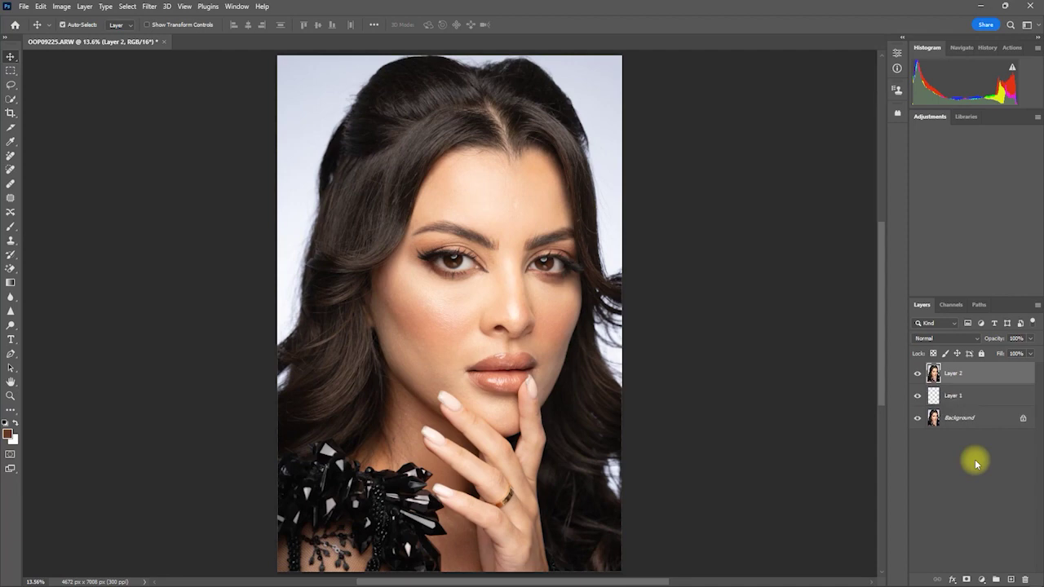
pyautogui.press('j')
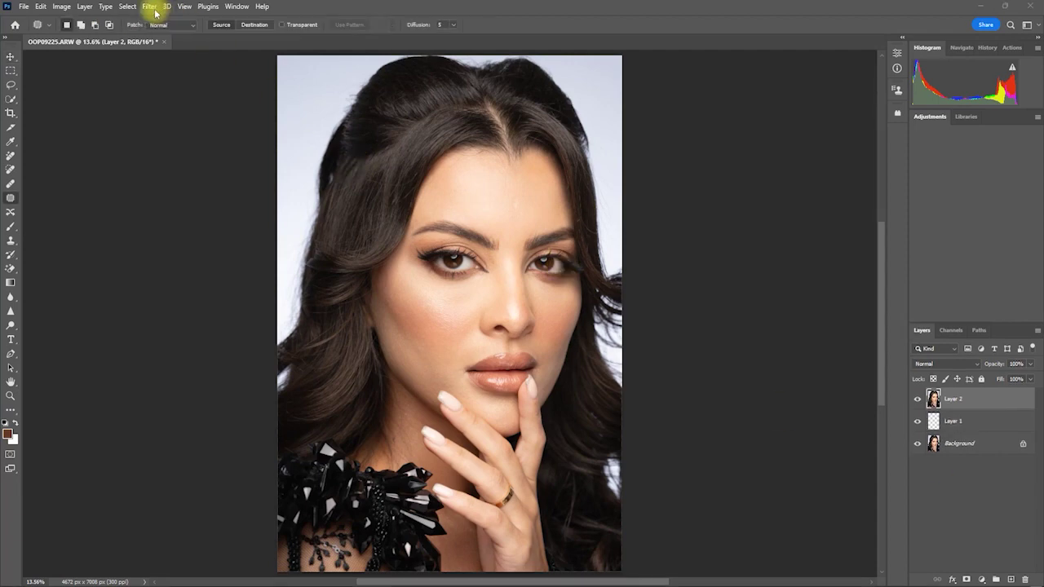
pyautogui.click(149, 7)
pyautogui.moveTo(199, 290)
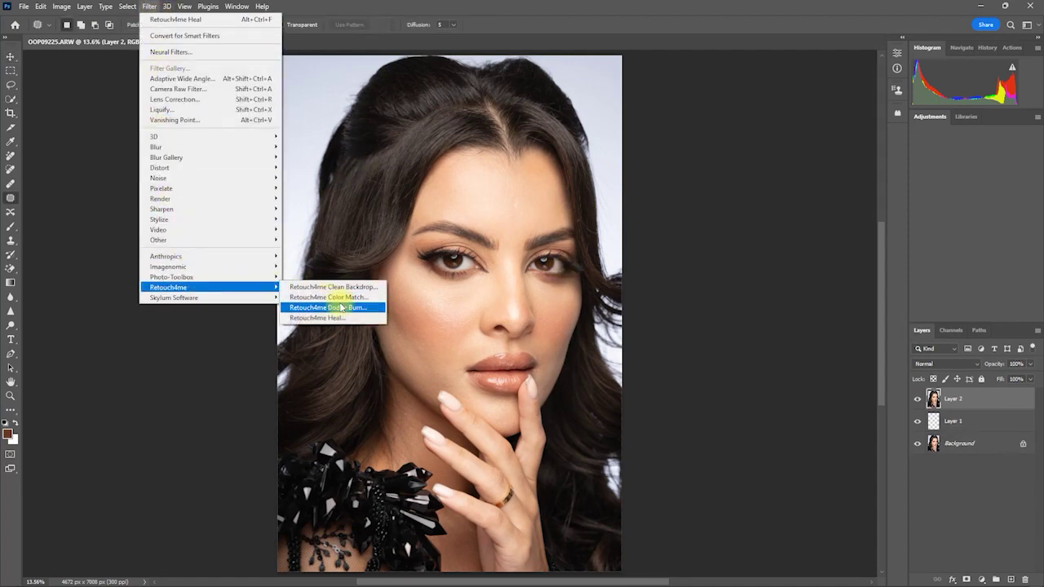
pyautogui.click(371, 309)
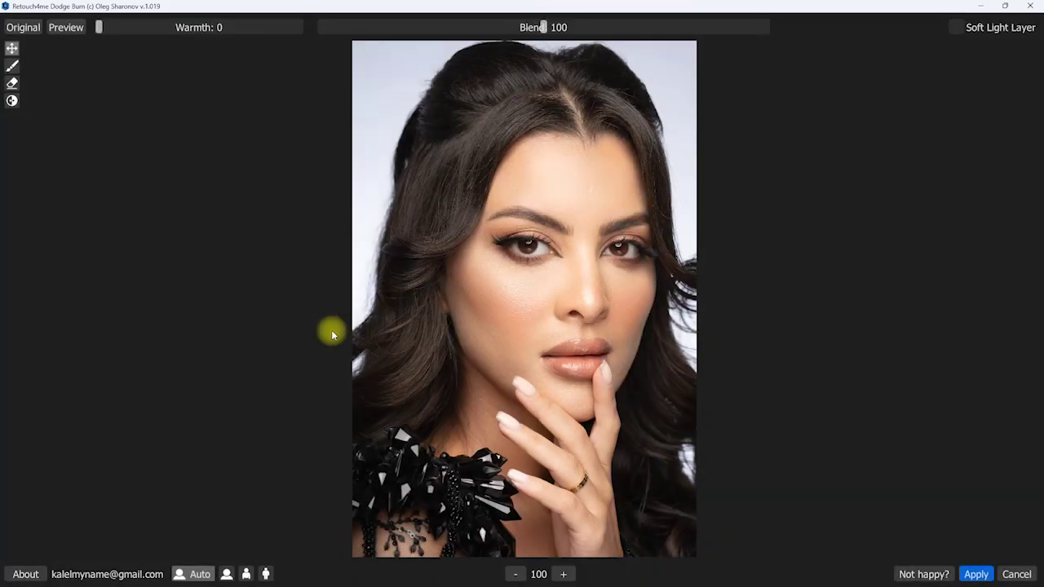
# View the dodge-and-burn mask, raise the blend strength, and compare with the Original.
pyautogui.click(68, 28)
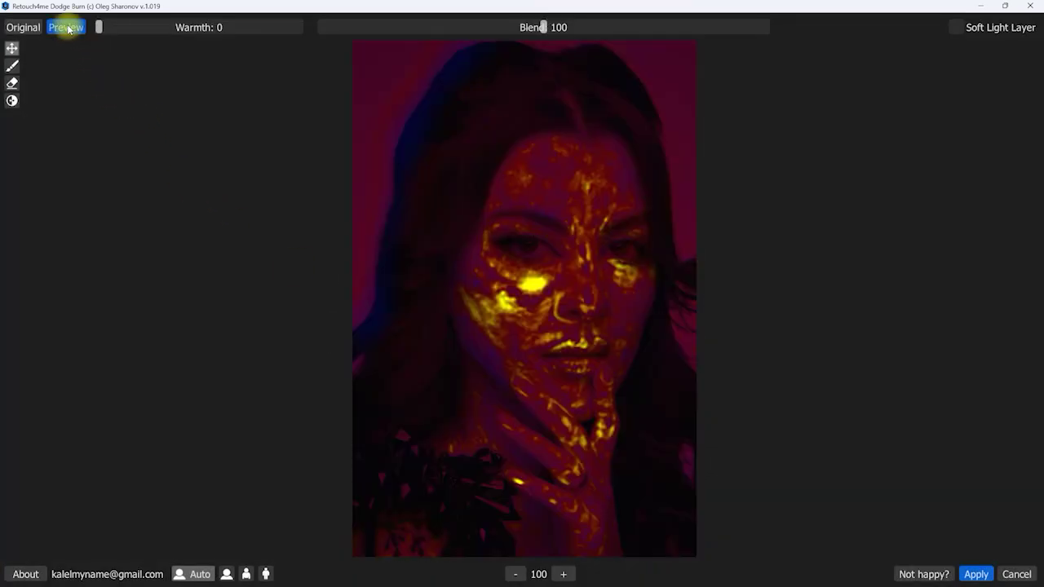
pyautogui.moveTo(543, 27); pyautogui.dragTo(633, 39)
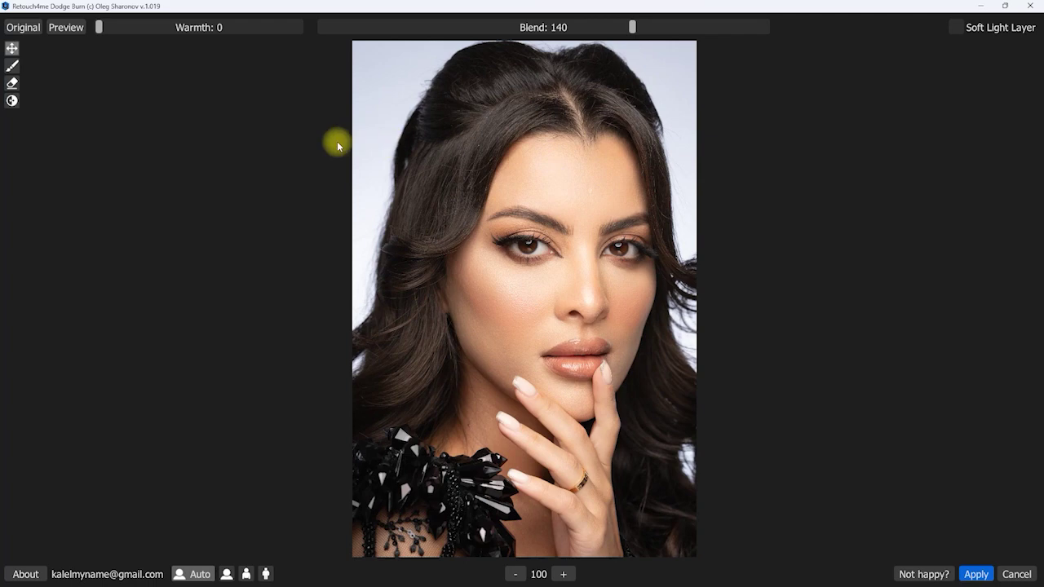
pyautogui.click(33, 30)
pyautogui.click(33, 29)
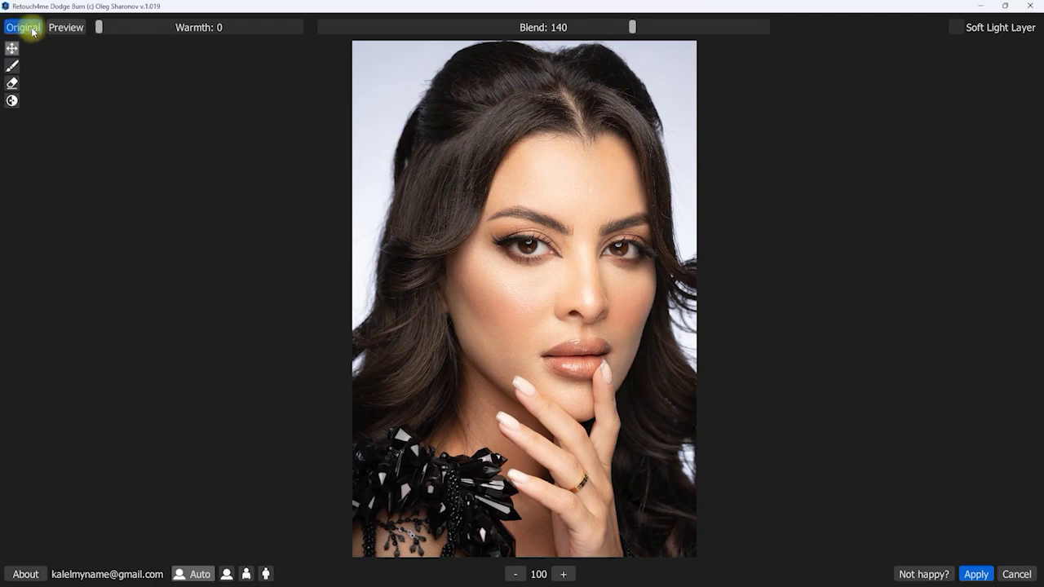
pyautogui.click(33, 29)
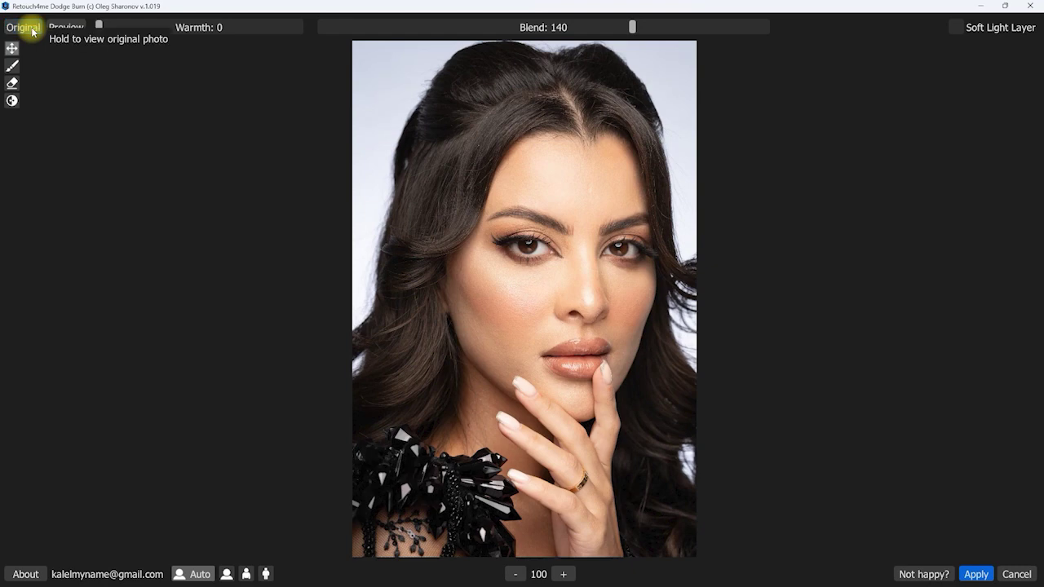
# Compare eyes and lips at 150 percent, then apply the result as a Soft Light Layer.
pyautogui.click(563, 575)
pyautogui.moveTo(612, 389); pyautogui.dragTo(621, 500)
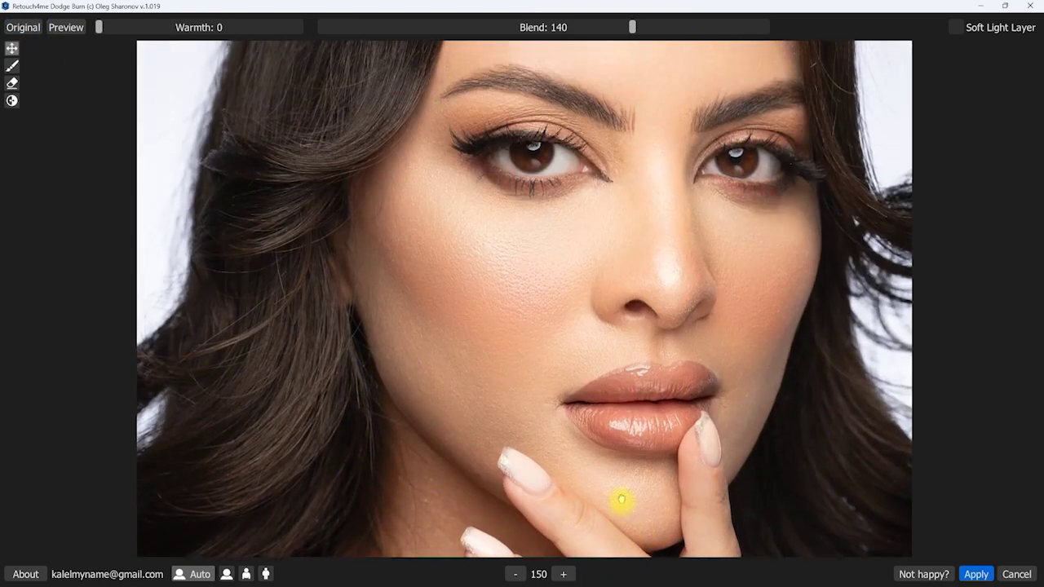
pyautogui.click(31, 29)
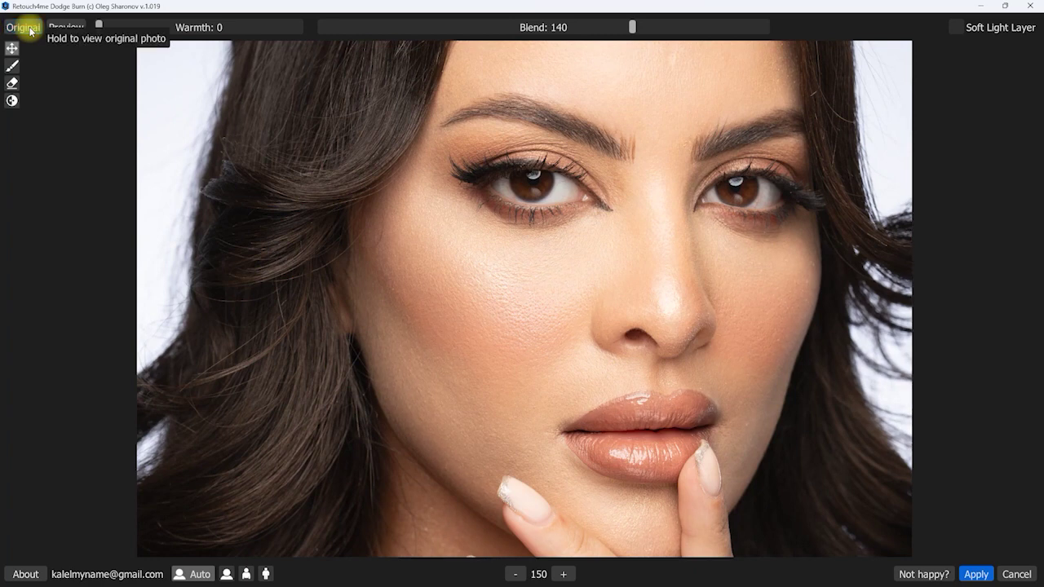
pyautogui.click(30, 30)
pyautogui.click(515, 574)
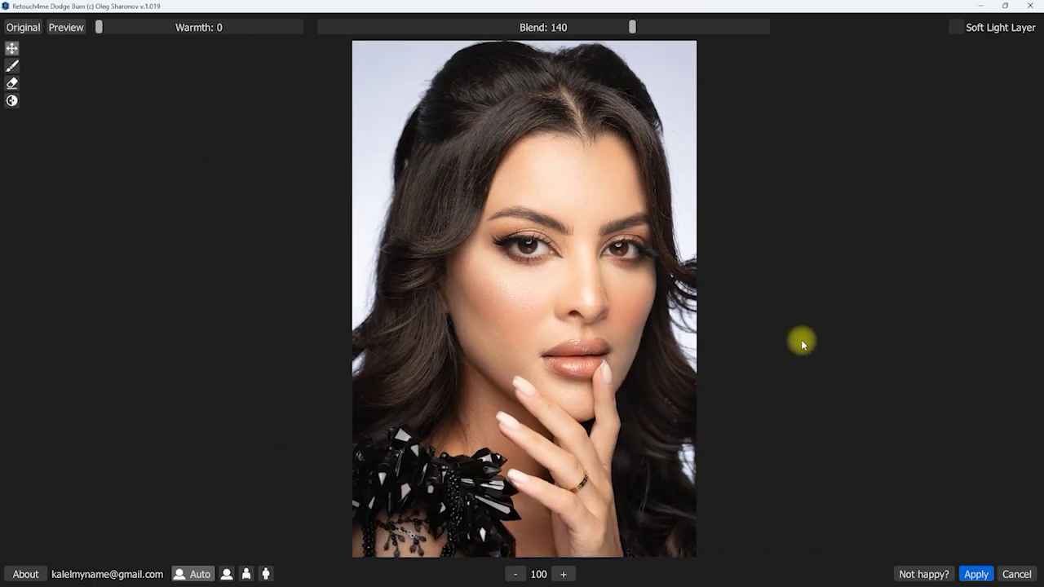
pyautogui.click(959, 32)
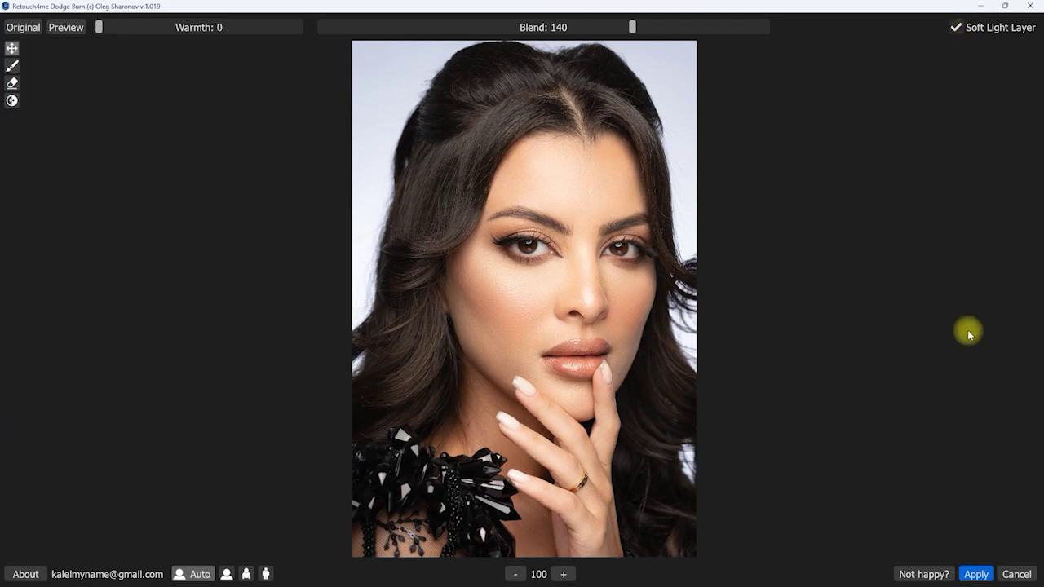
pyautogui.click(976, 574)
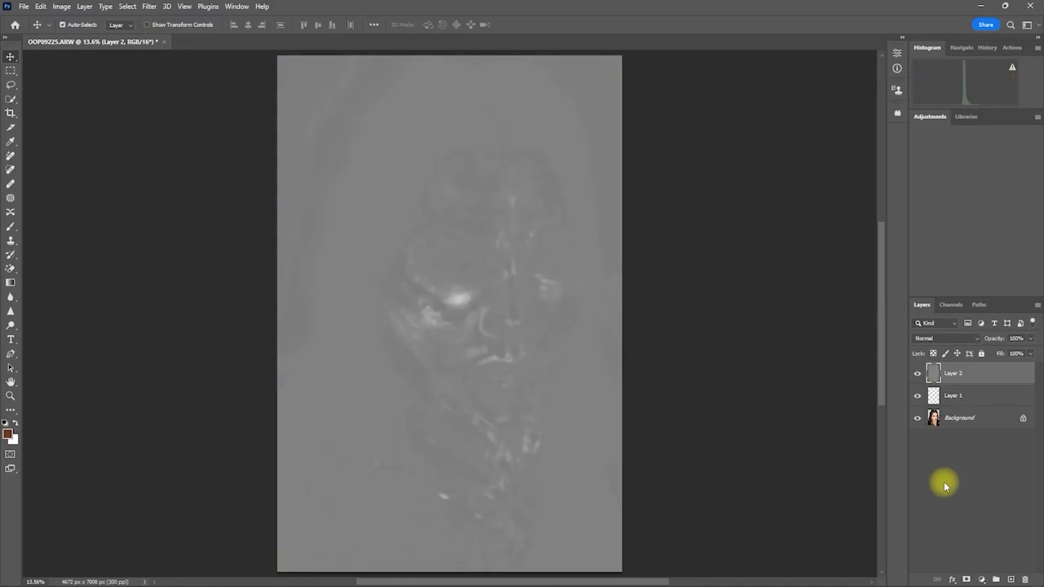
# Set Layer 2's blend mode to Soft Light and toggle it to compare.
pyautogui.click(976, 338)
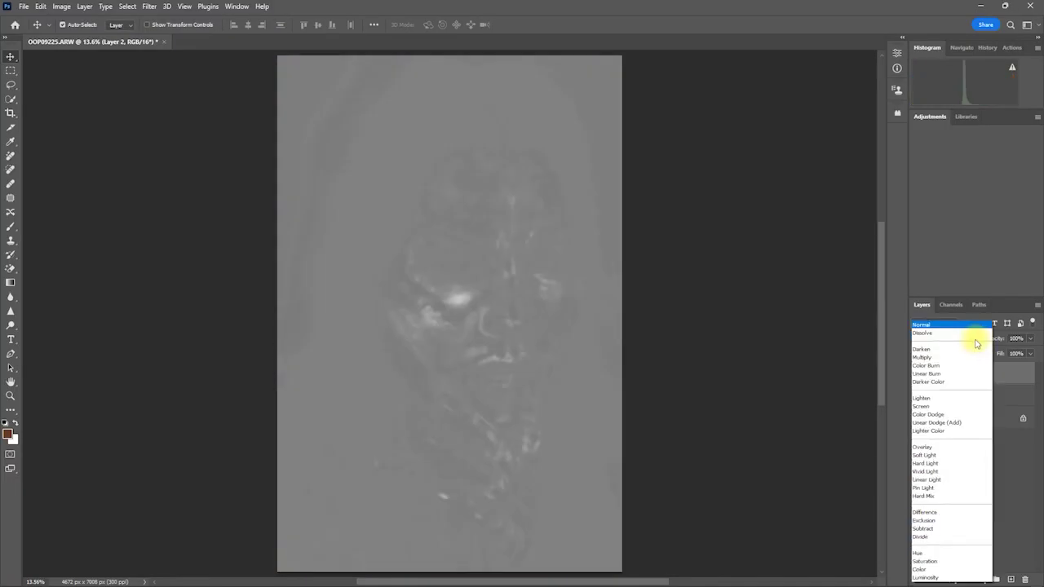
pyautogui.click(939, 457)
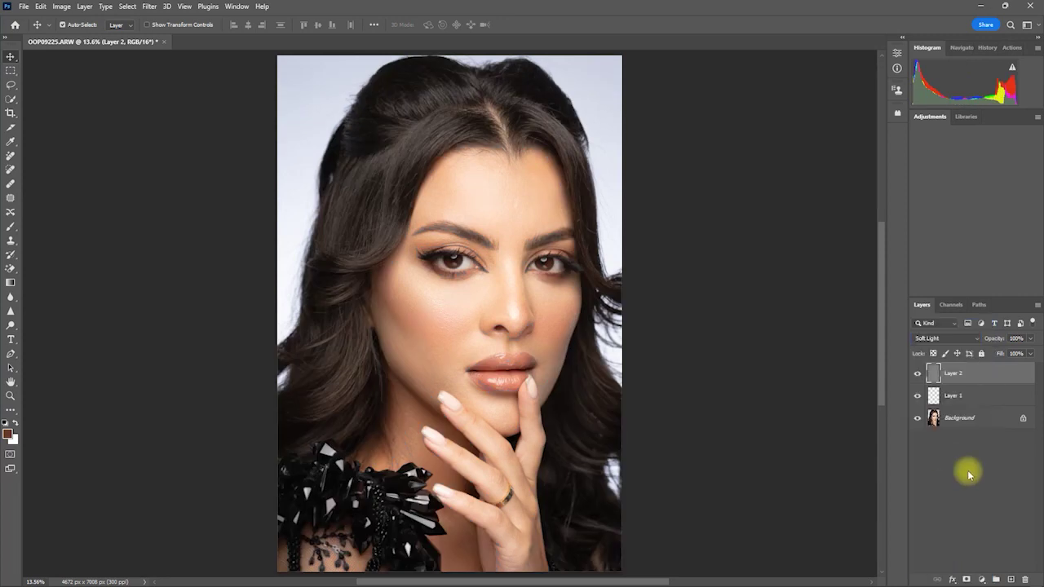
pyautogui.click(918, 374)
pyautogui.click(918, 374)
pyautogui.click(918, 374)
pyautogui.click(918, 374)
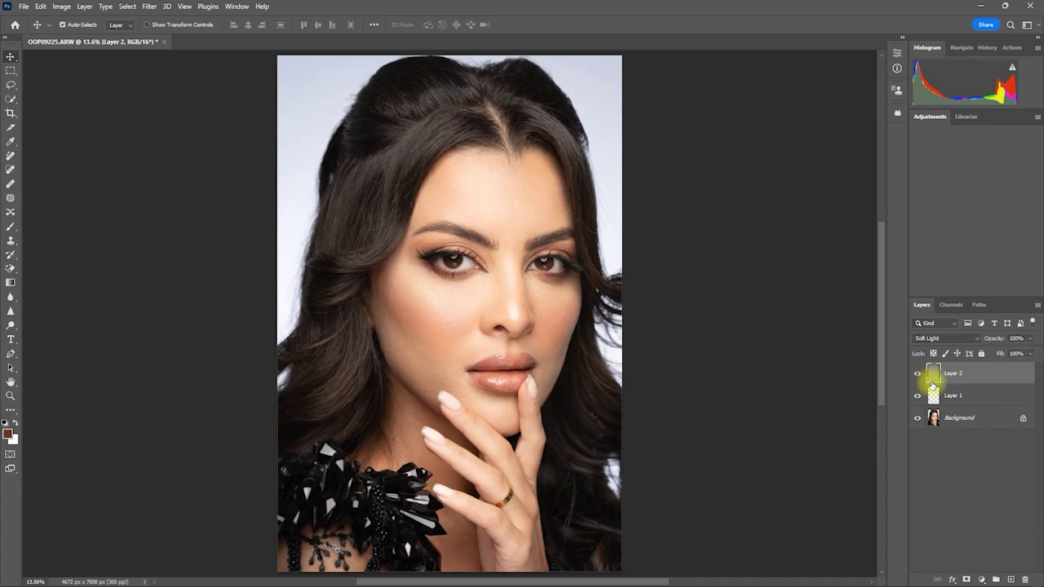
# Group Layer 1 and Layer 2 into Group 1 and hide the group.
pyautogui.keyDown('shift'); pyautogui.click(978, 403); pyautogui.keyUp('shift')
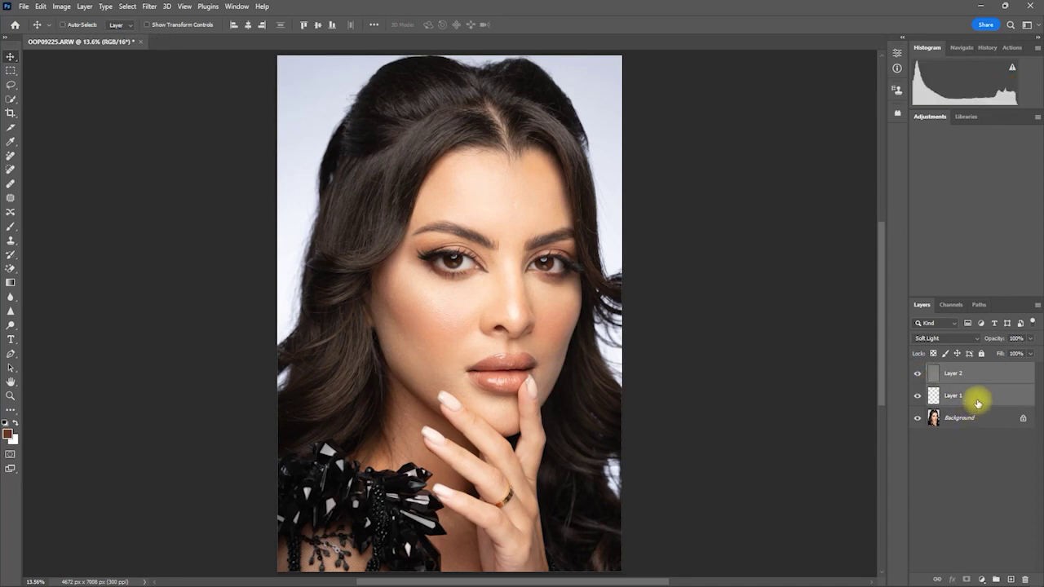
pyautogui.hotkey('ctrl', 'g')
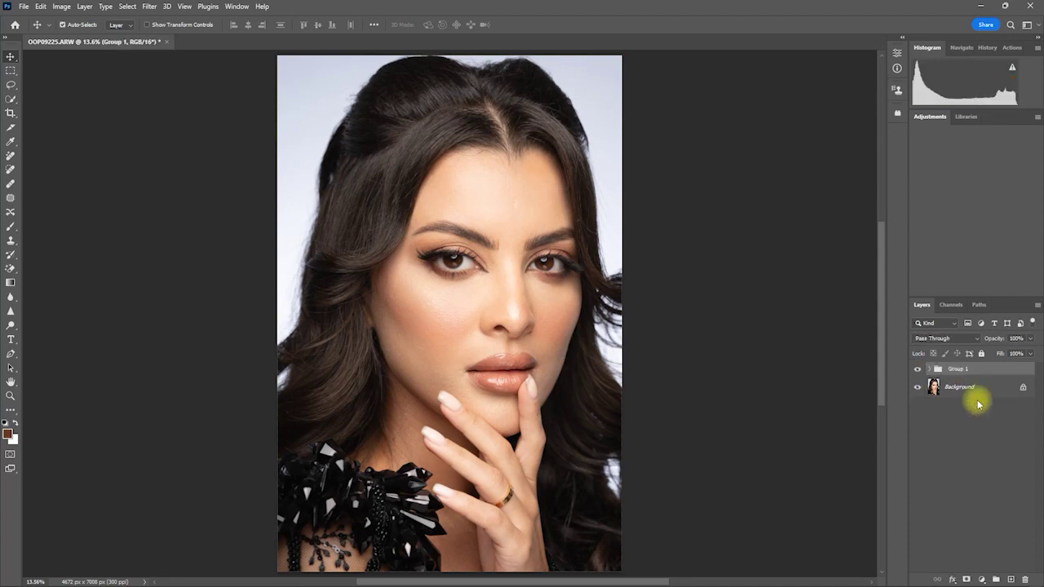
pyautogui.click(921, 374)
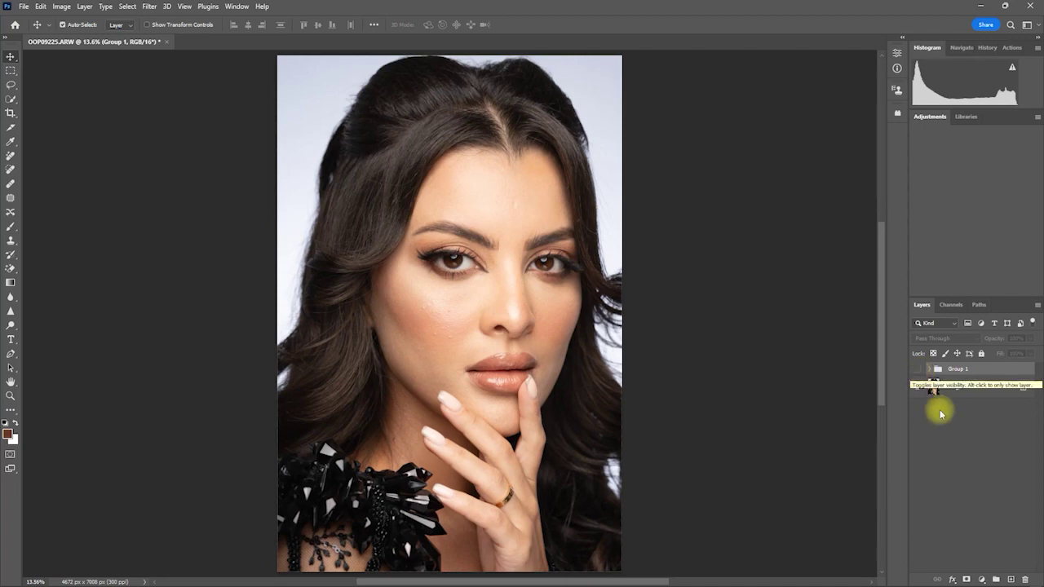
# Toggle Group 1 to compare before and after up close, then fit the portrait with Ctrl+0.
pyautogui.click(920, 371)
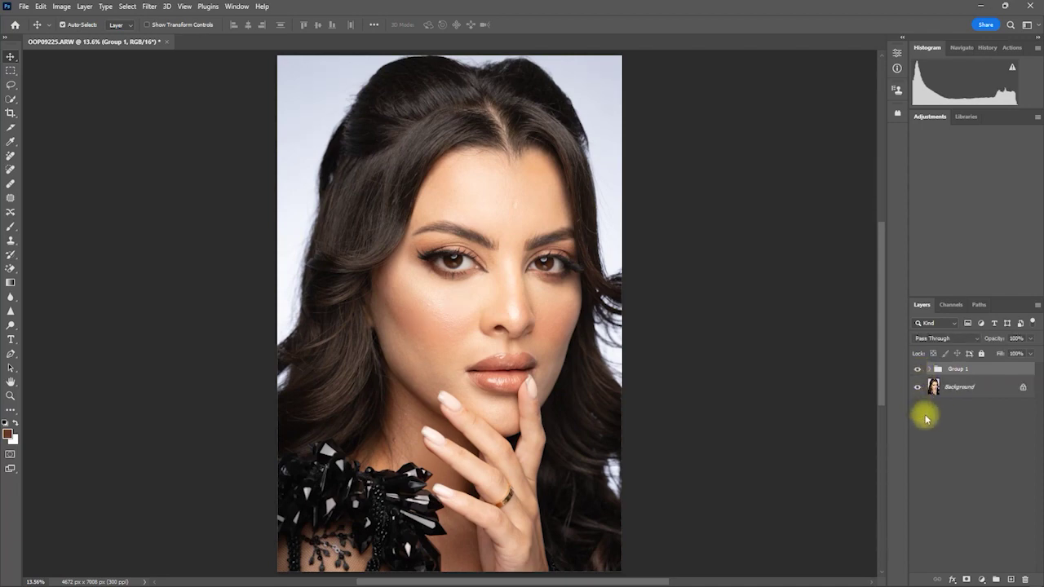
pyautogui.click(920, 370)
pyautogui.click(917, 368)
pyautogui.scroll(2, 585, 302)
pyautogui.scroll(2, 586, 302)
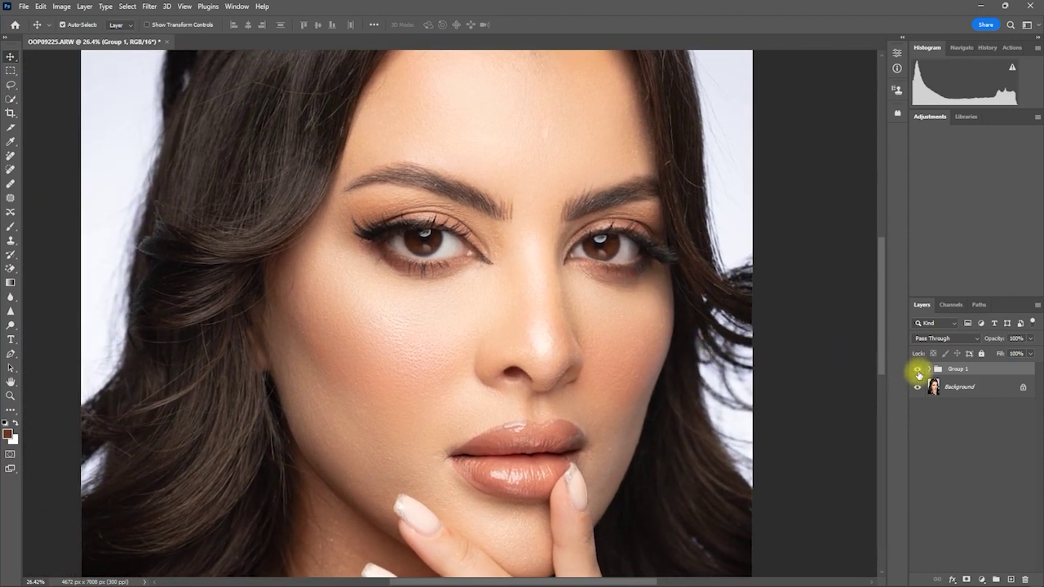
pyautogui.click(918, 369)
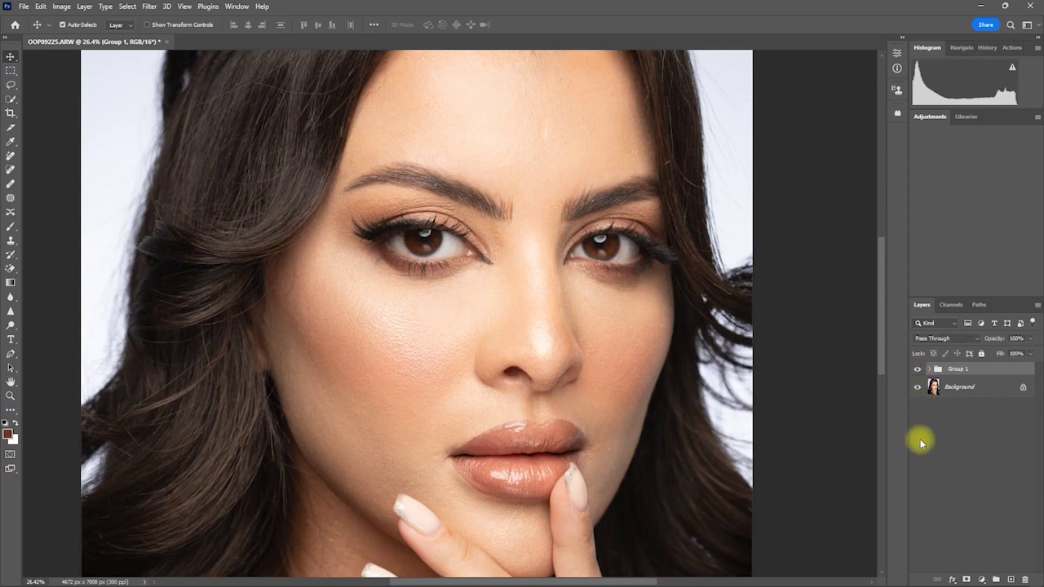
pyautogui.click(919, 372)
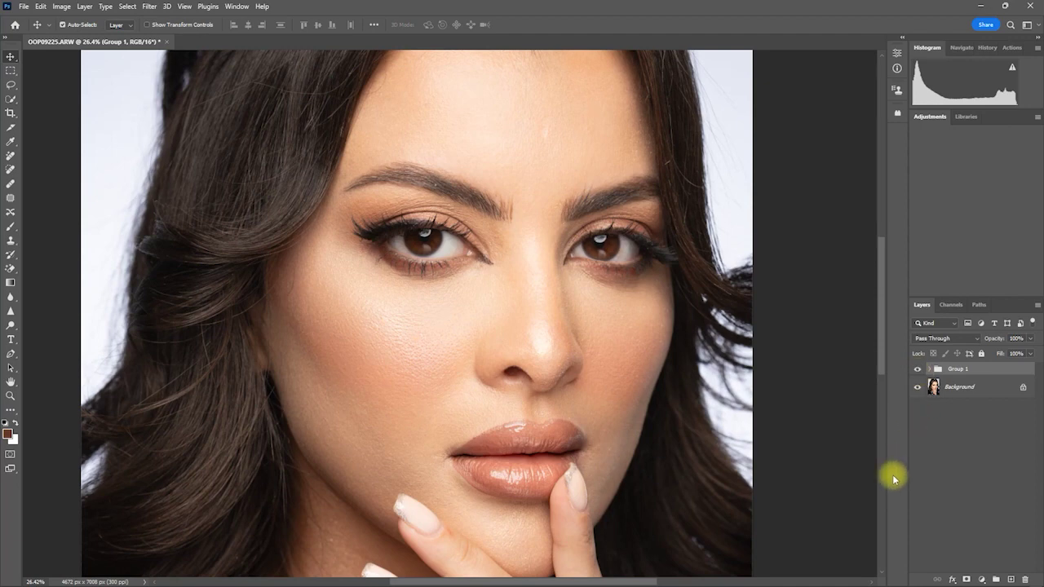
pyautogui.hotkey('ctrl', '0')
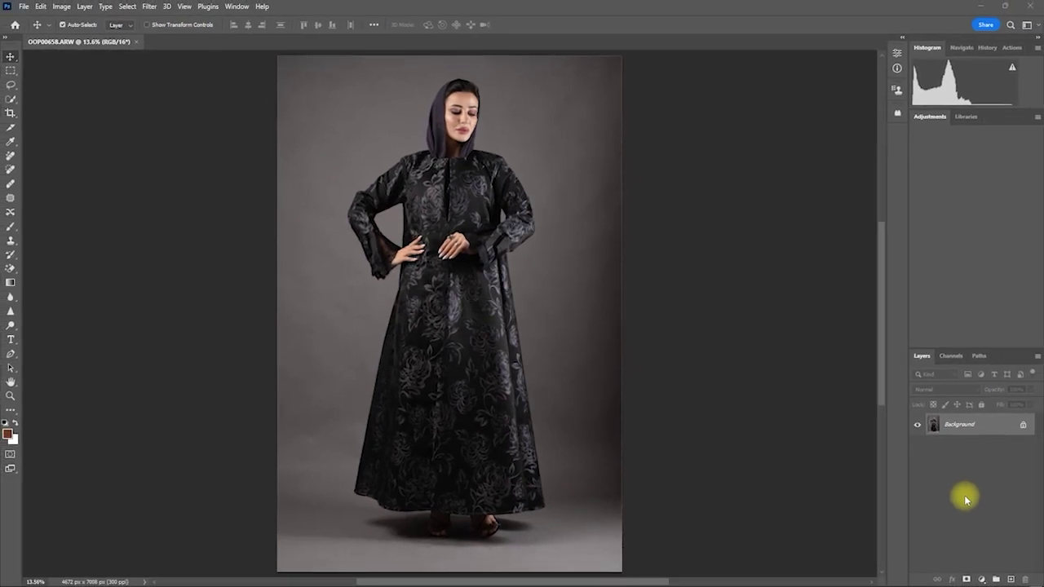
# Zoom in on the abaya's hem and feet, then duplicate the background to a new layer.
pyautogui.scroll(5, 573, 491)
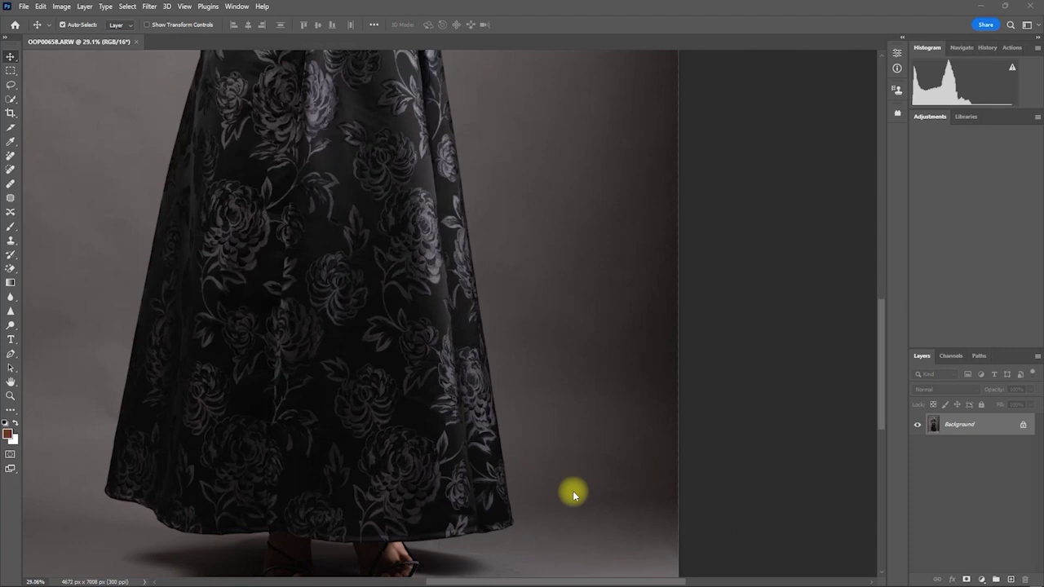
pyautogui.moveTo(492, 504); pyautogui.dragTo(696, 405)
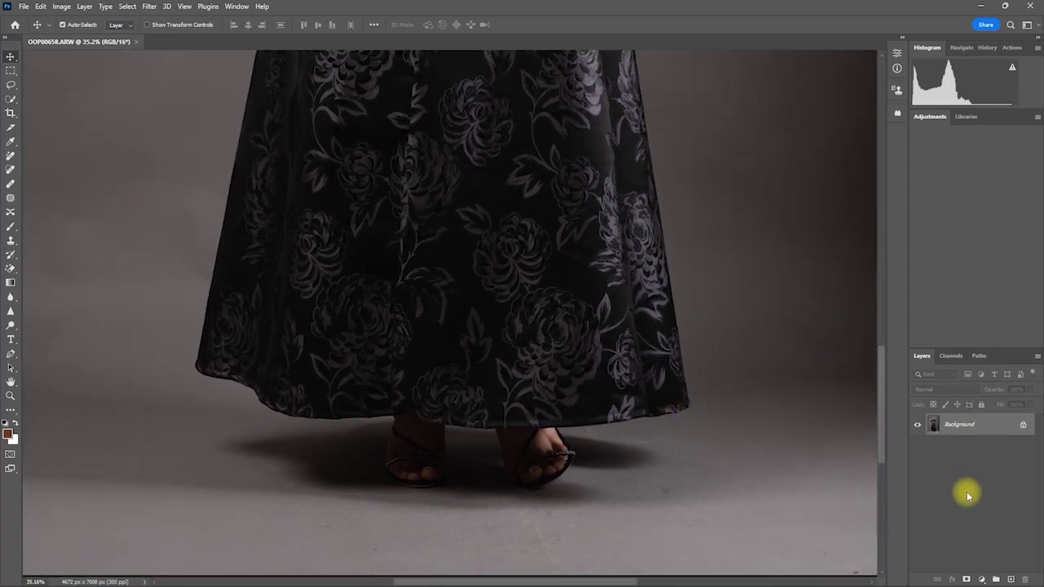
pyautogui.hotkey('ctrl', 'j')
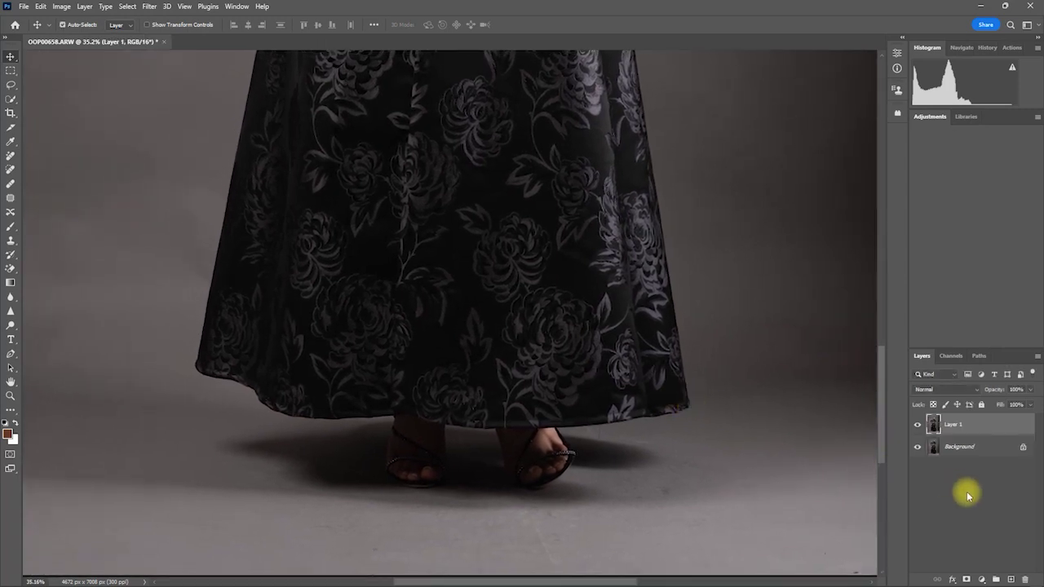
# Run Filter > Retouch4me > Retouch4me Clean Backdrop on the duplicated layer.
pyautogui.click(149, 6)
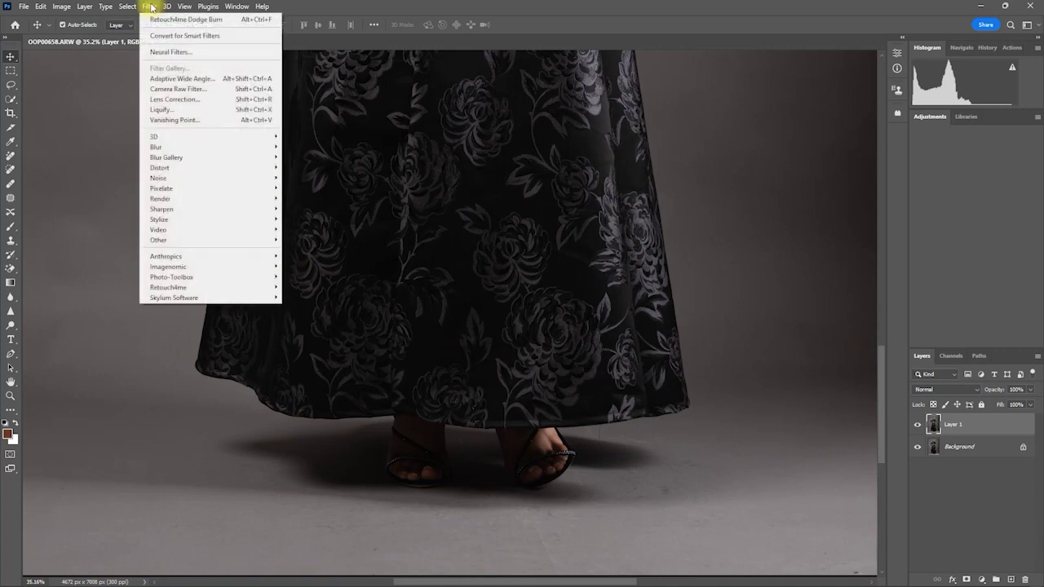
pyautogui.moveTo(224, 287)
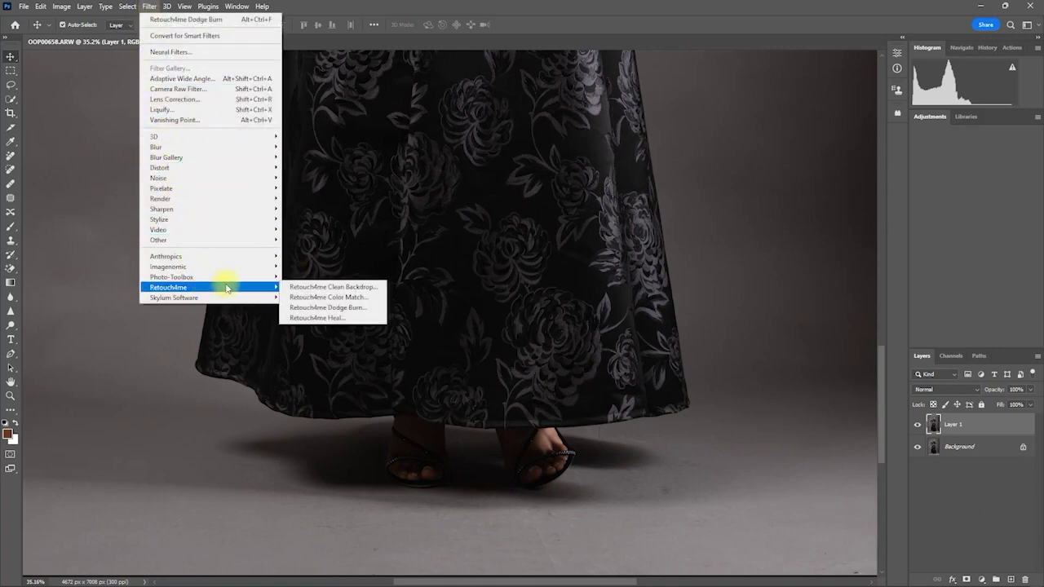
pyautogui.click(352, 289)
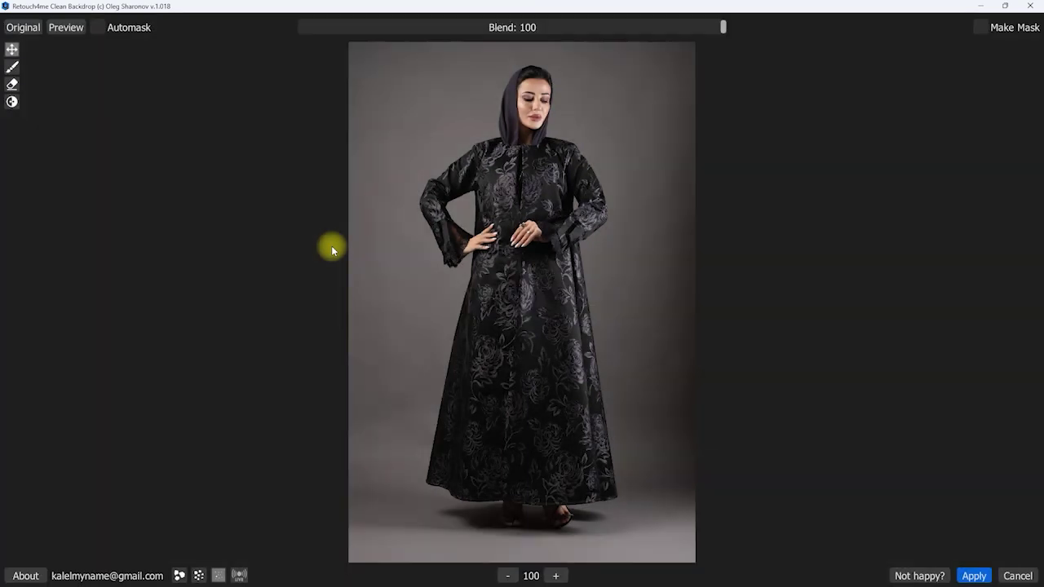
# View the backdrop mask and test the cleanup blend at 50 and near zero before restoring 100.
pyautogui.click(69, 30)
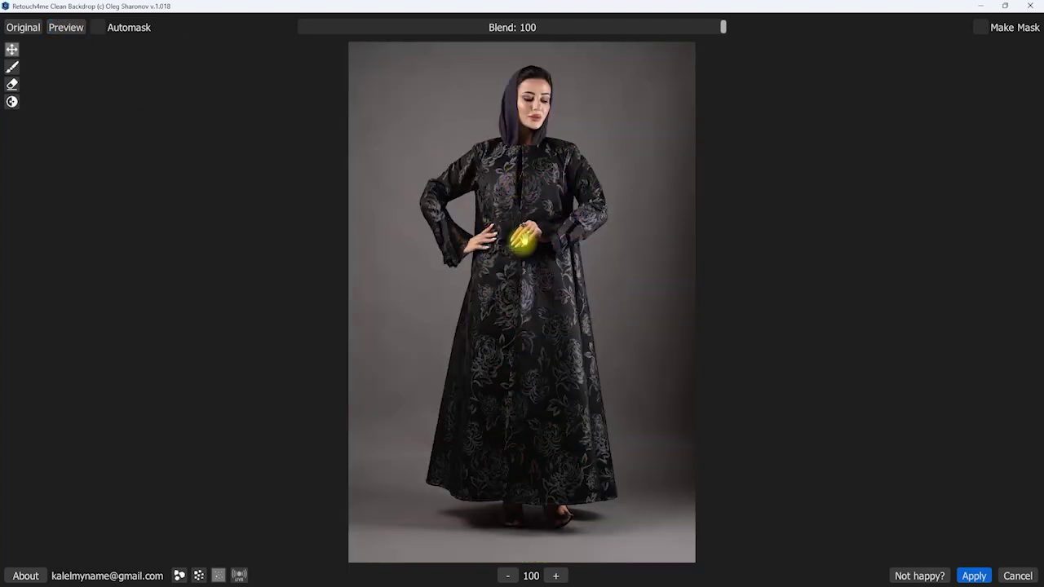
pyautogui.moveTo(724, 30); pyautogui.dragTo(512, 27)
pyautogui.moveTo(412, 35); pyautogui.dragTo(314, 36)
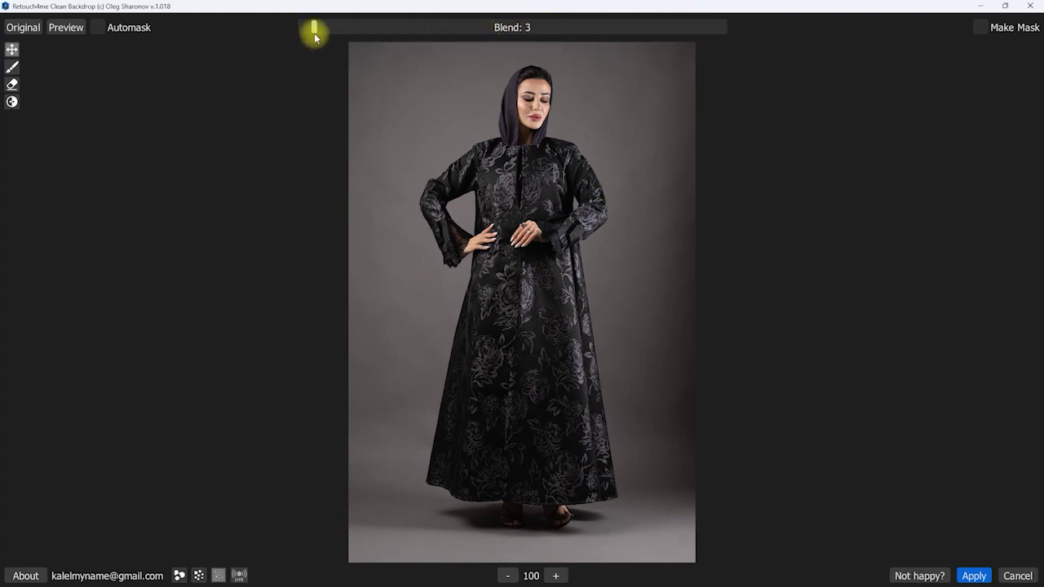
pyautogui.click(67, 28)
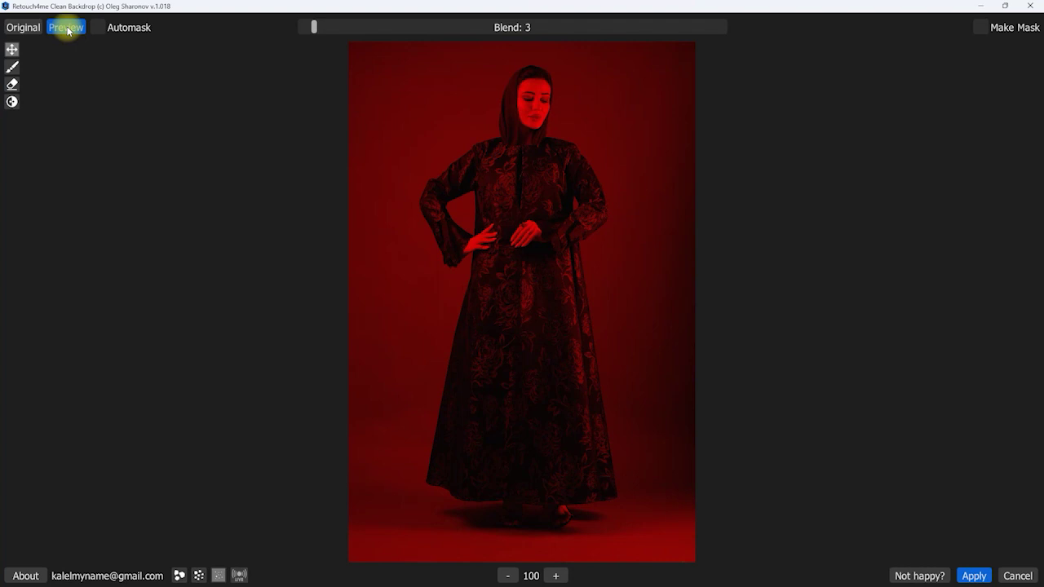
pyautogui.moveTo(470, 55); pyautogui.dragTo(797, 73)
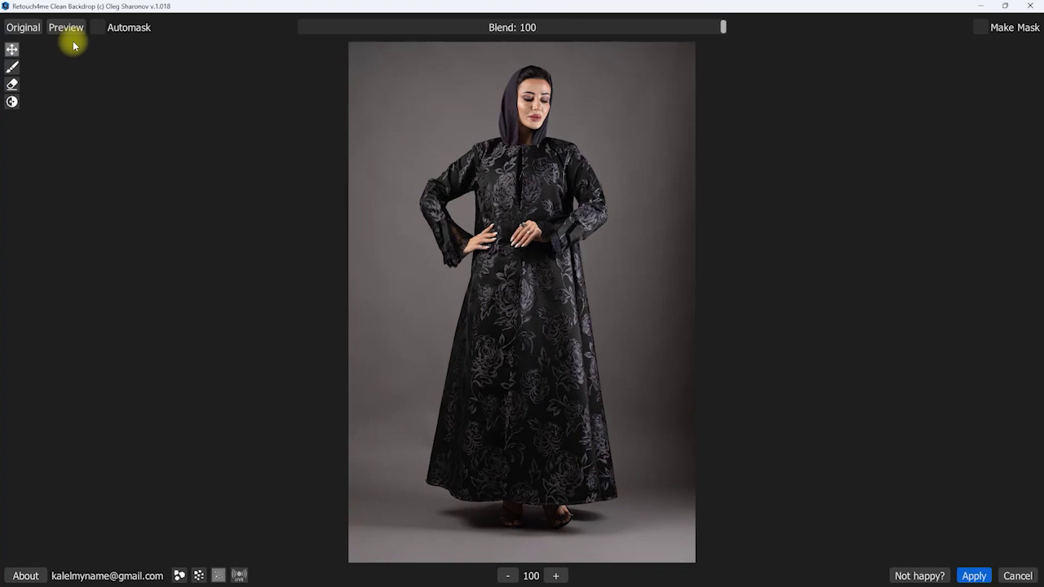
# Inspect the hem backdrop at 150 and 200 percent, zoom out to fit, and apply.
pyautogui.click(561, 576)
pyautogui.moveTo(574, 557); pyautogui.dragTo(578, 366)
pyautogui.click(556, 576)
pyautogui.moveTo(592, 527); pyautogui.dragTo(580, 375)
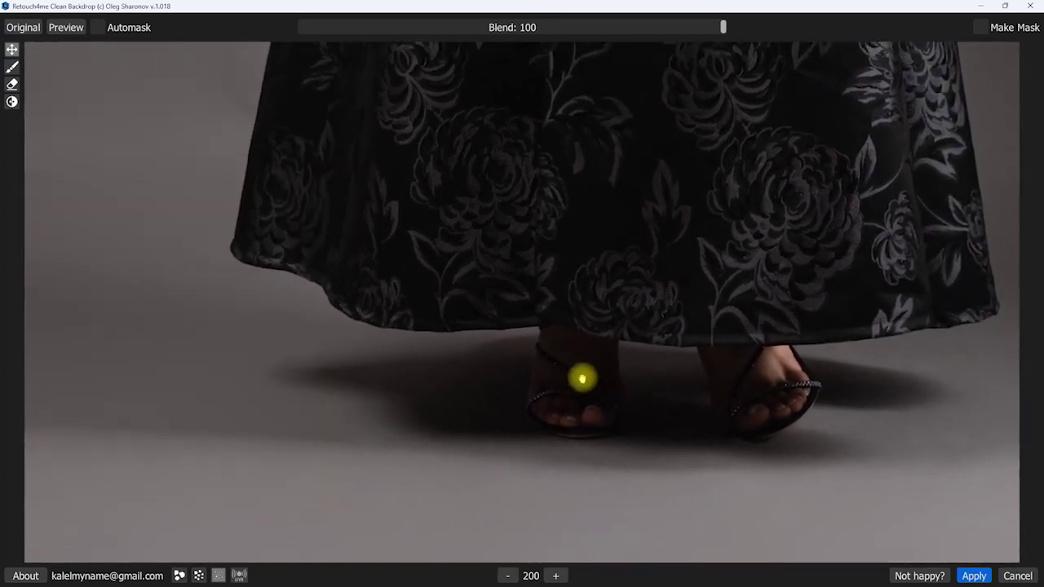
pyautogui.click(508, 576)
pyautogui.click(508, 576)
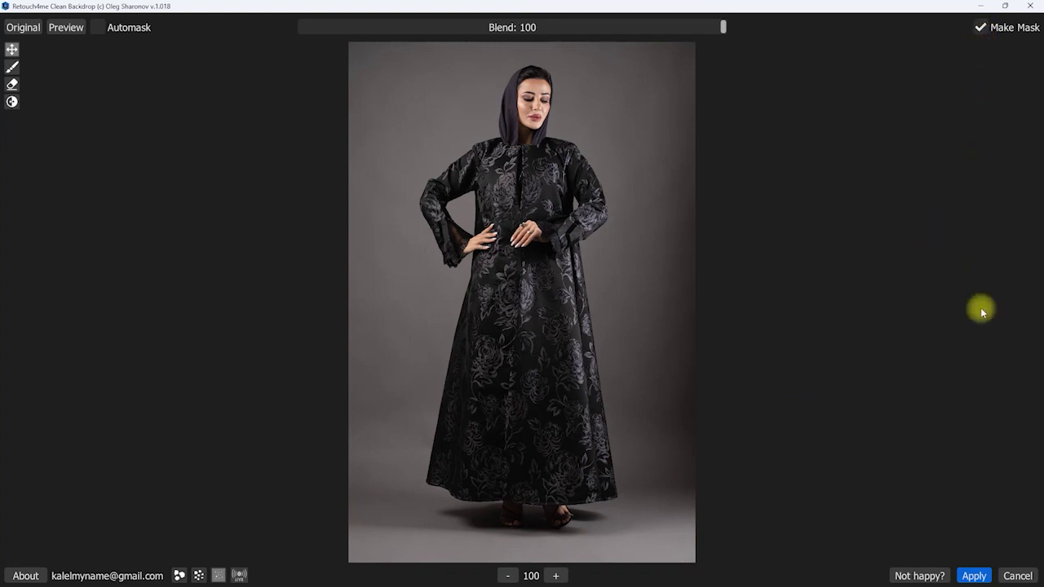
pyautogui.click(975, 576)
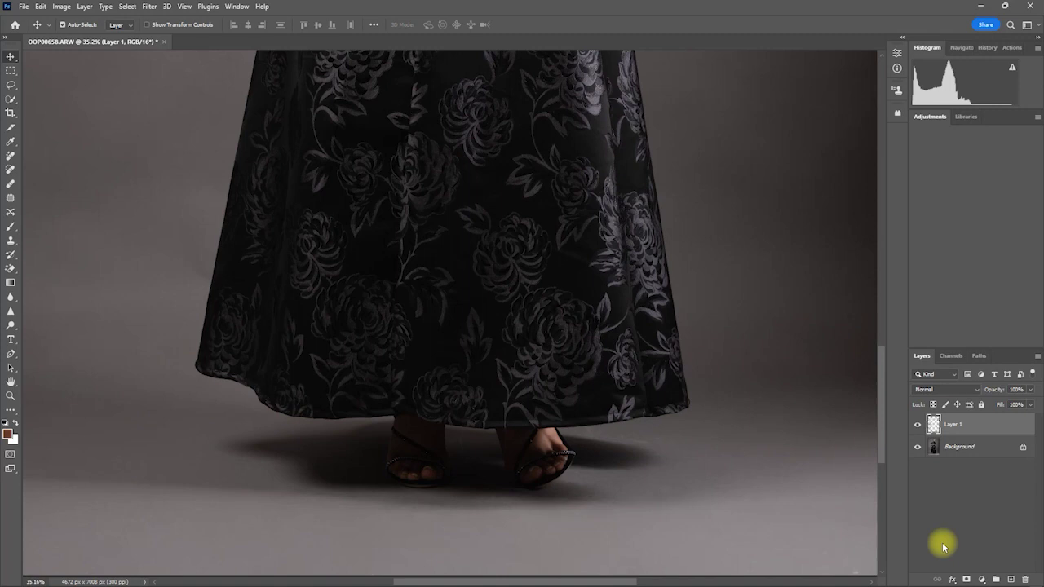
# Toggle the cleaned Layer 1 to compare the backdrop, zooming in on the feet and floor shadow.
pyautogui.click(919, 426)
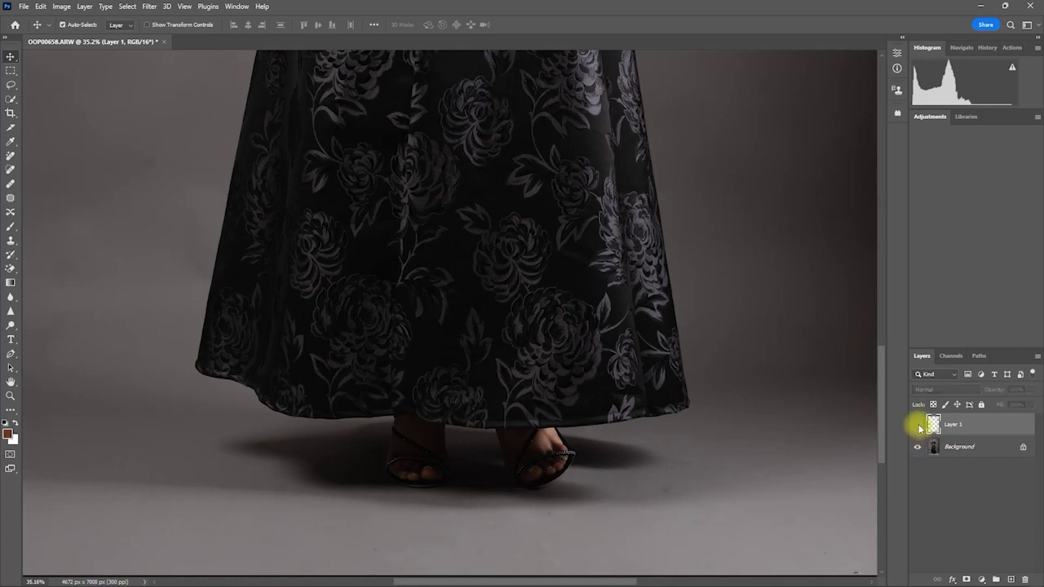
pyautogui.click(919, 425)
pyautogui.click(918, 426)
pyautogui.click(919, 425)
pyautogui.scroll(5, 762, 454)
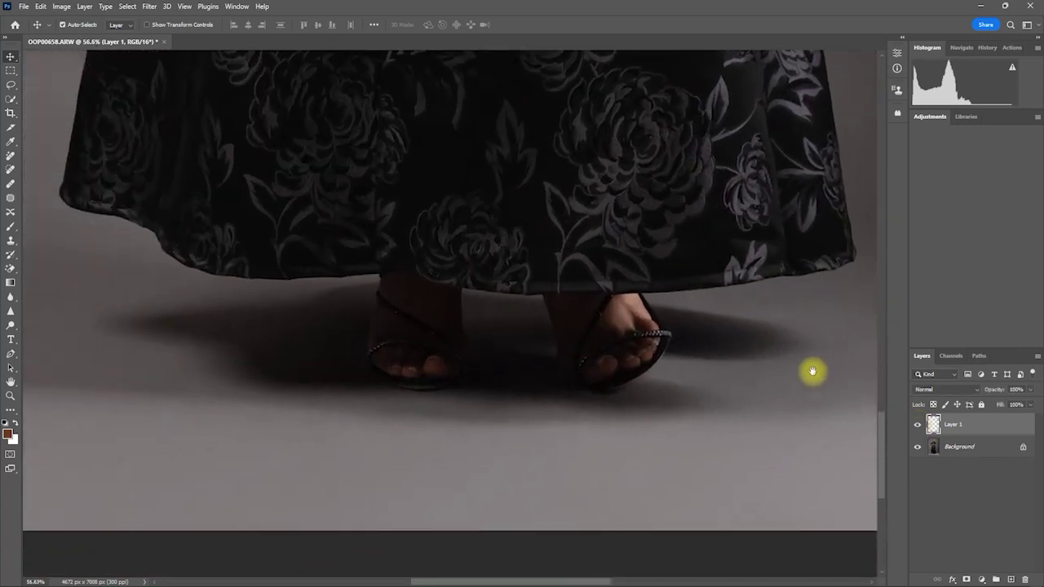
pyautogui.moveTo(814, 370); pyautogui.dragTo(799, 415)
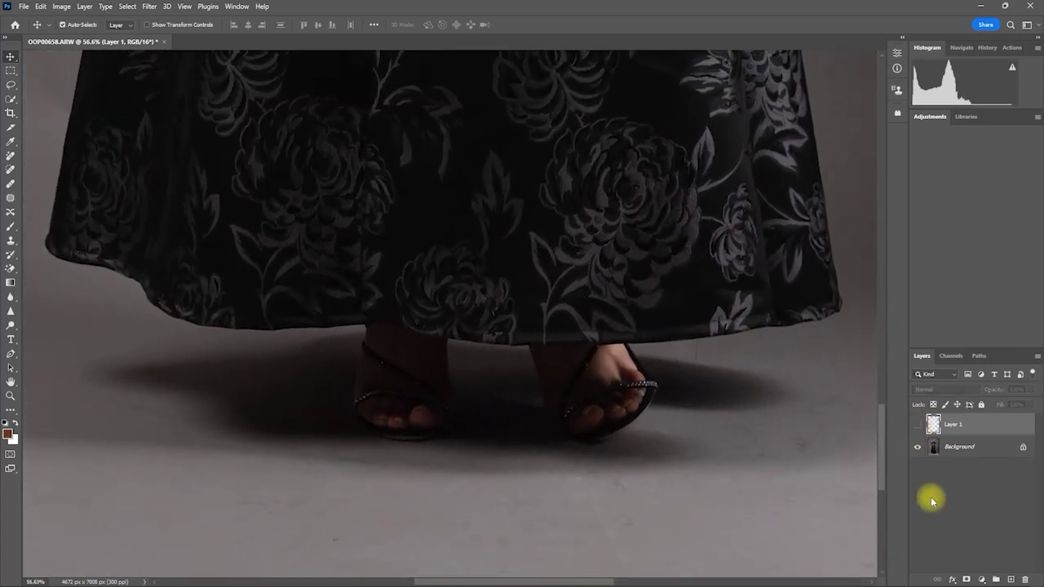
pyautogui.click(919, 425)
pyautogui.click(919, 425)
# Fit the image with Ctrl+0 and compare the full photo, leaving the cleaned layer hidden.
pyautogui.hscroll(5, 727, 522)
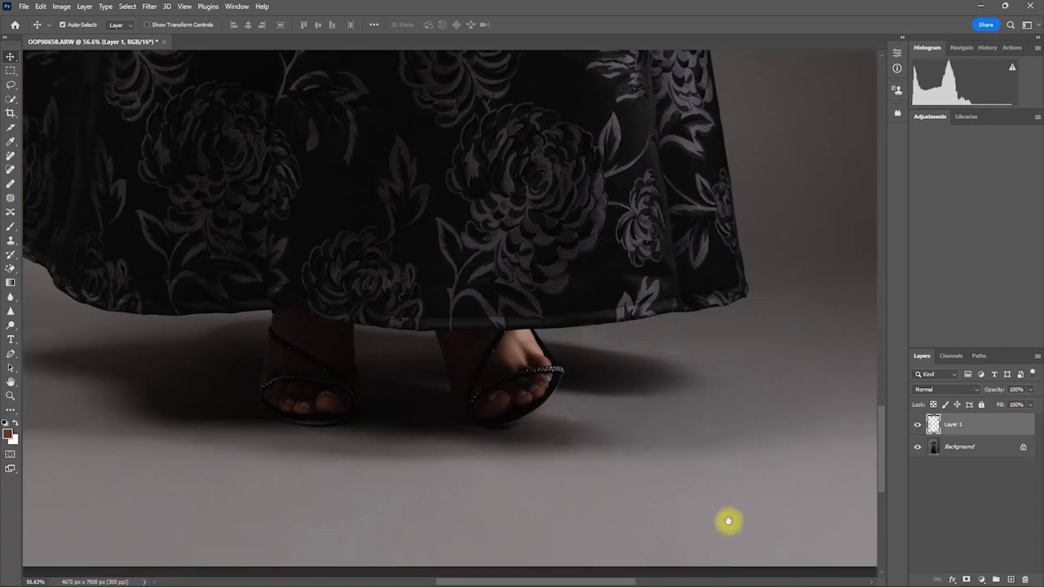
pyautogui.click(917, 426)
pyautogui.click(918, 426)
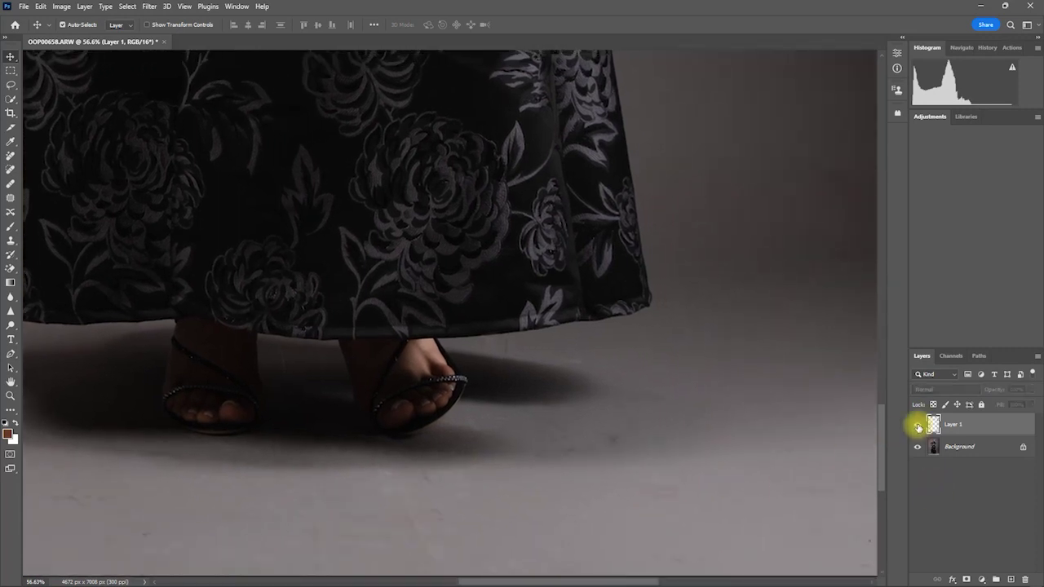
pyautogui.hotkey('ctrl', '0')
pyautogui.click(919, 425)
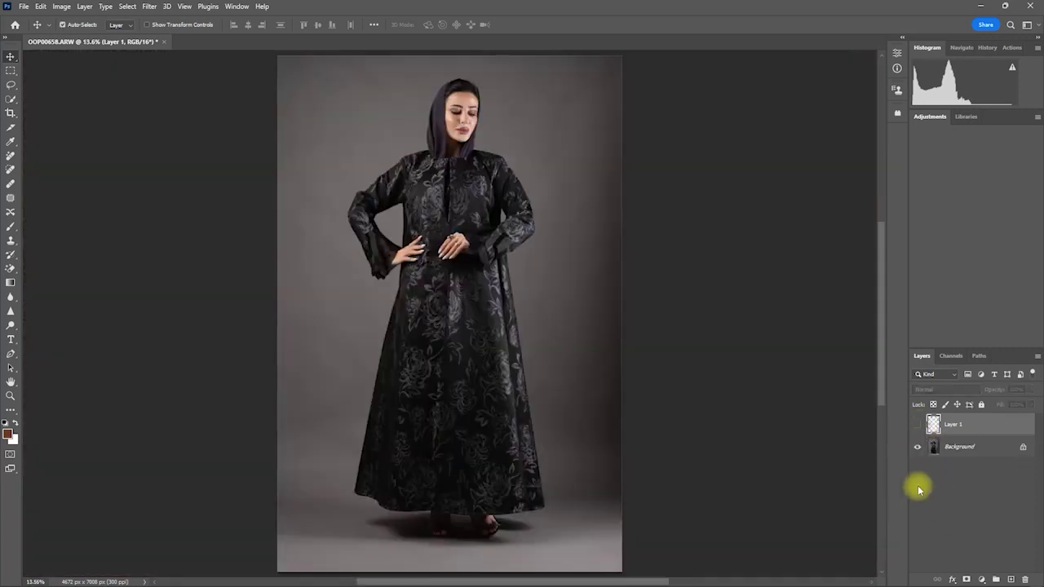
pyautogui.click(920, 429)
pyautogui.click(921, 425)
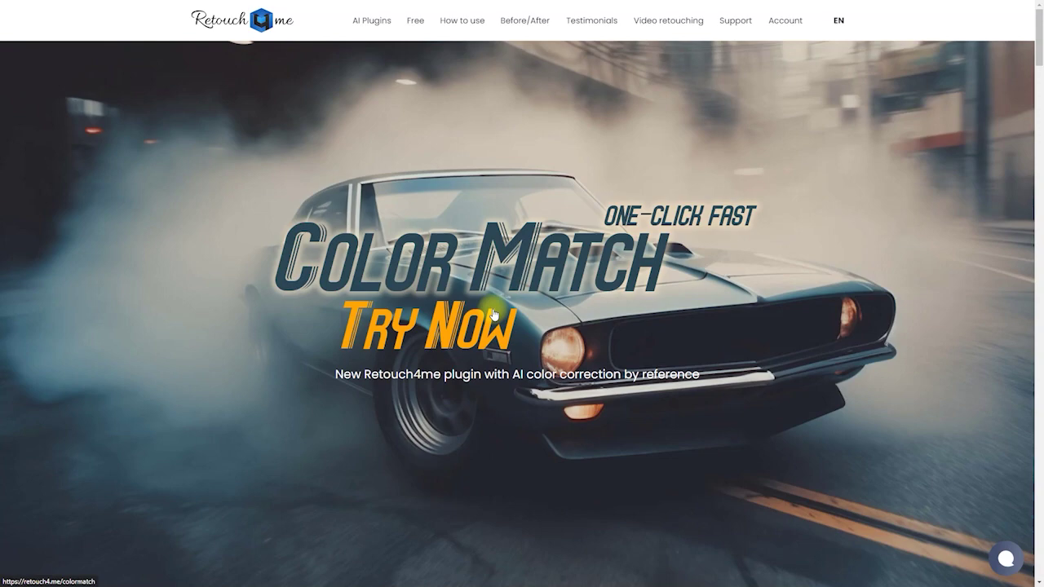
# Open the Color Match product page from the Try Now banner and scroll to Access to LUT Cloud.
pyautogui.click(493, 315)
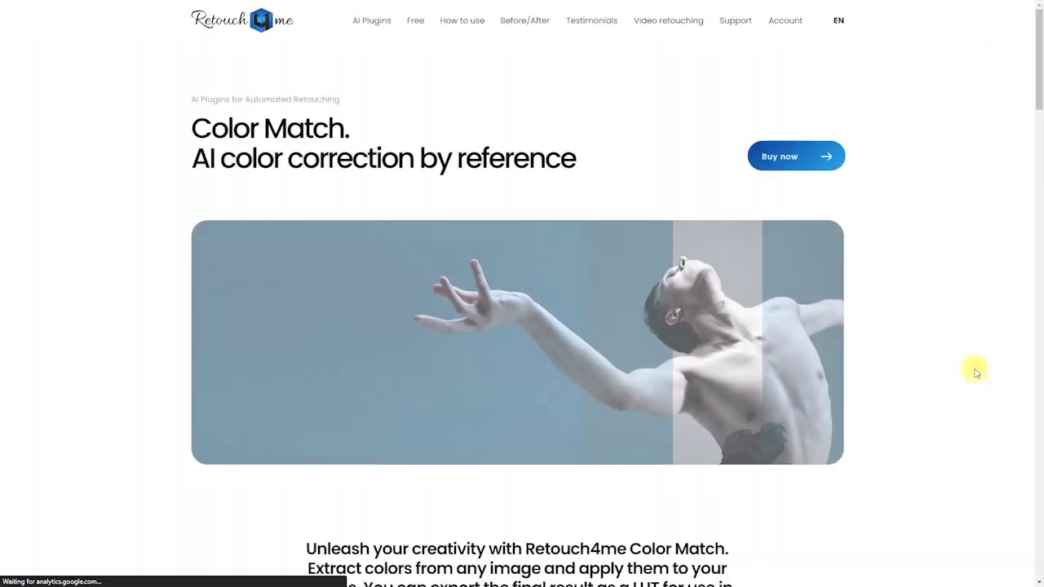
pyautogui.scroll(-3, 1034, 391)
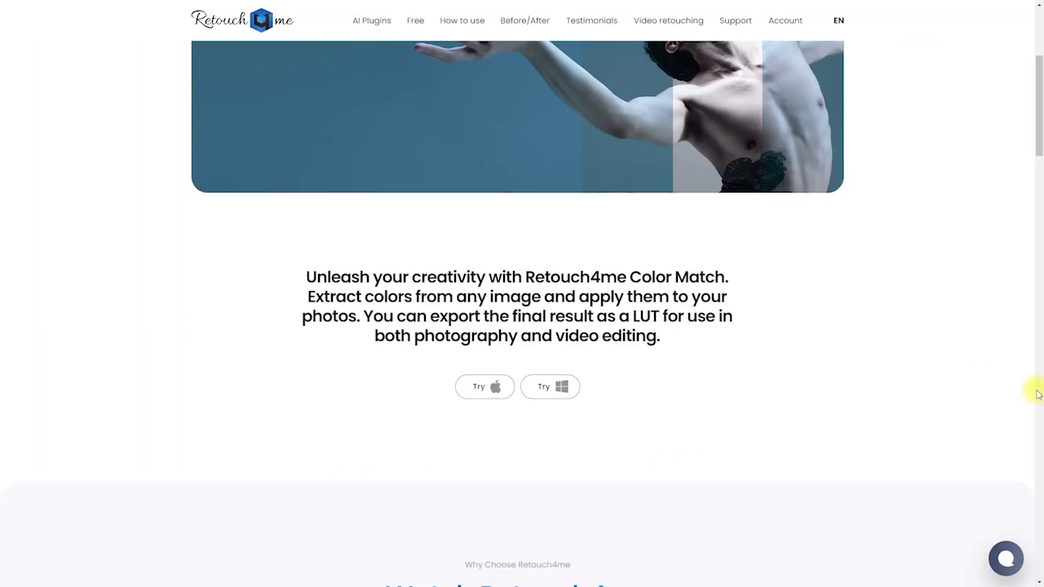
pyautogui.scroll(-10, 1036, 394)
pyautogui.scroll(-5, 1033, 397)
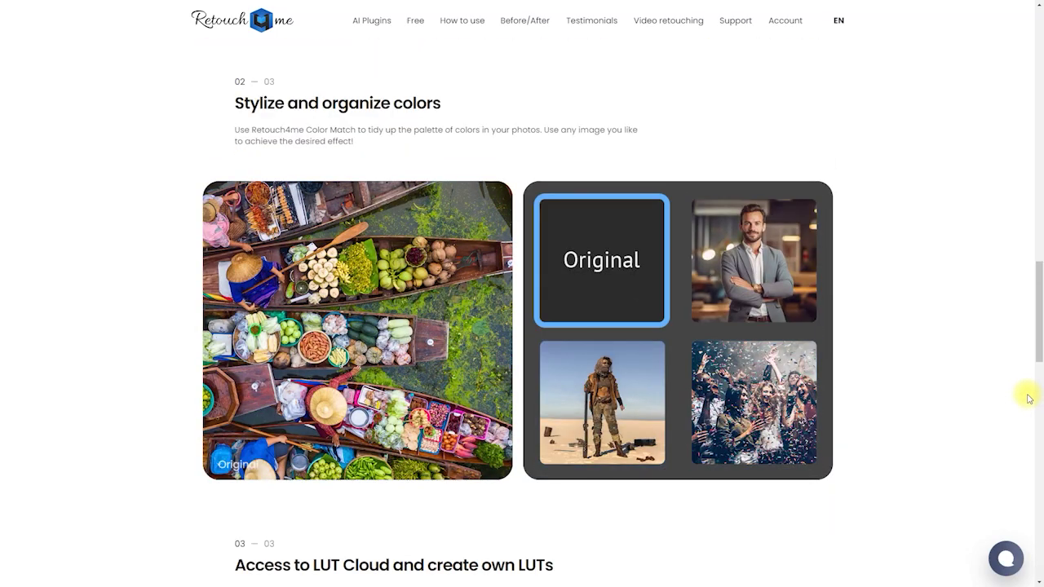
pyautogui.scroll(-6, 1012, 397)
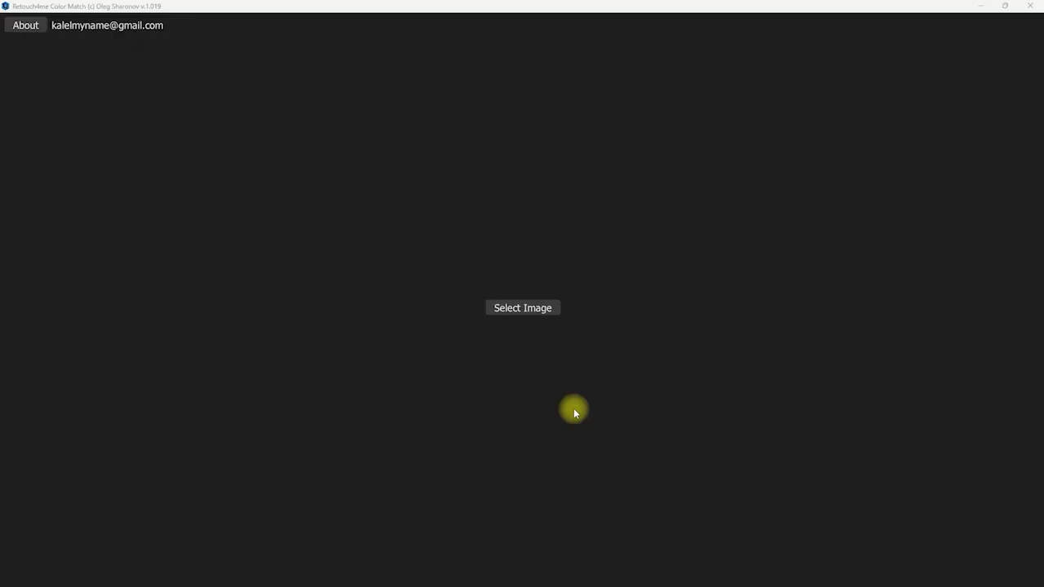
# Load the street photo OOP09187.jpg from Downloads > 01 Retouch4Me into Color Match.
pyautogui.click(540, 307)
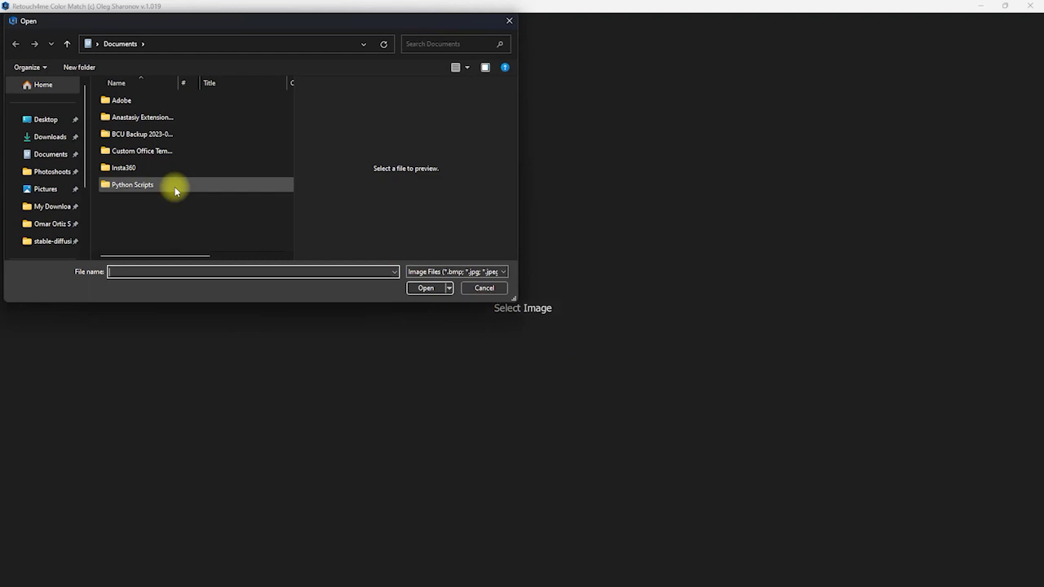
pyautogui.click(74, 137)
pyautogui.doubleClick(129, 121)
pyautogui.click(168, 134)
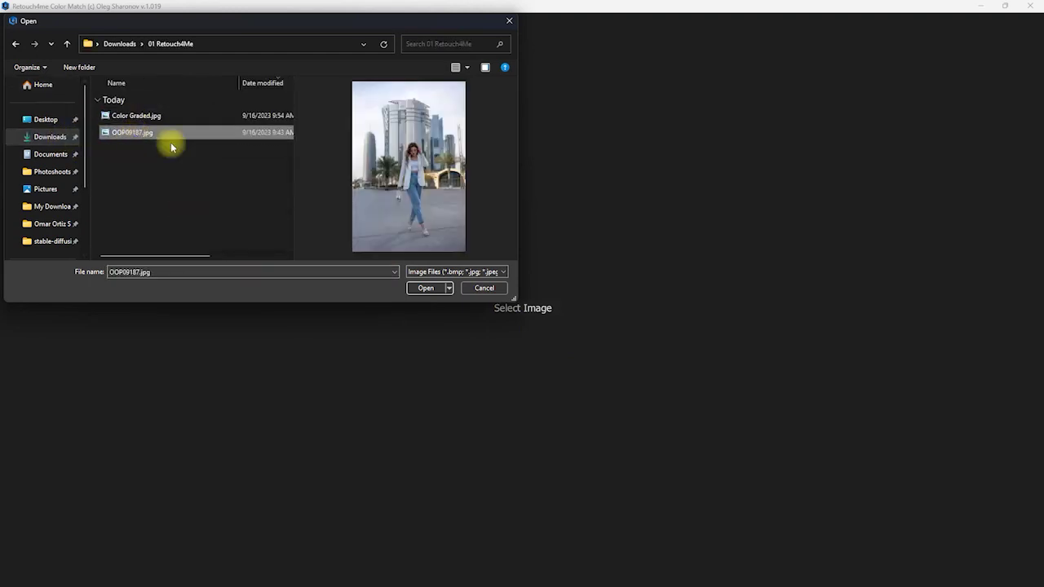
pyautogui.click(422, 288)
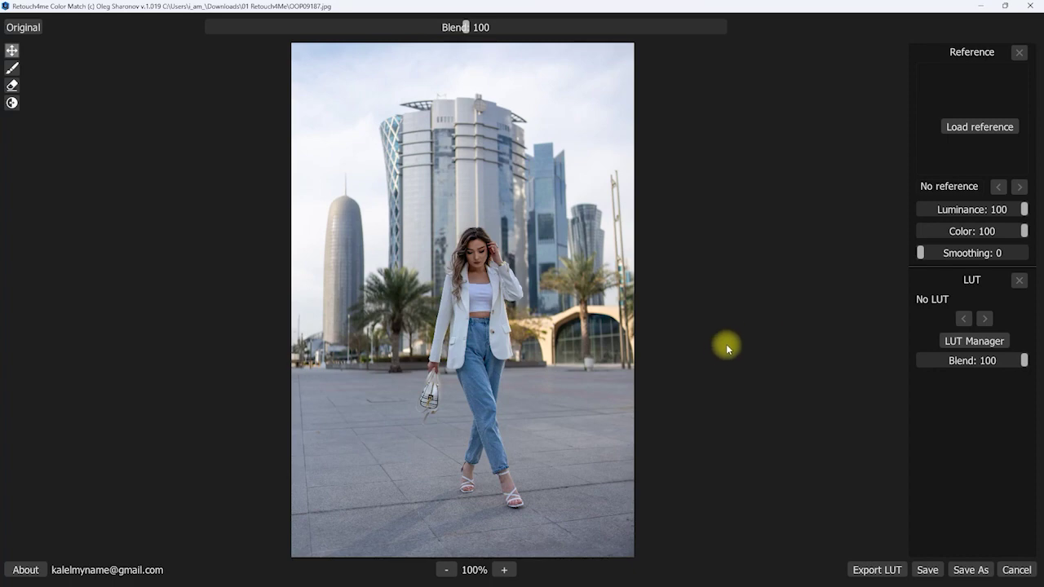
# Load Color Graded.jpg as the reference so the street photo takes on its colours.
pyautogui.click(980, 132)
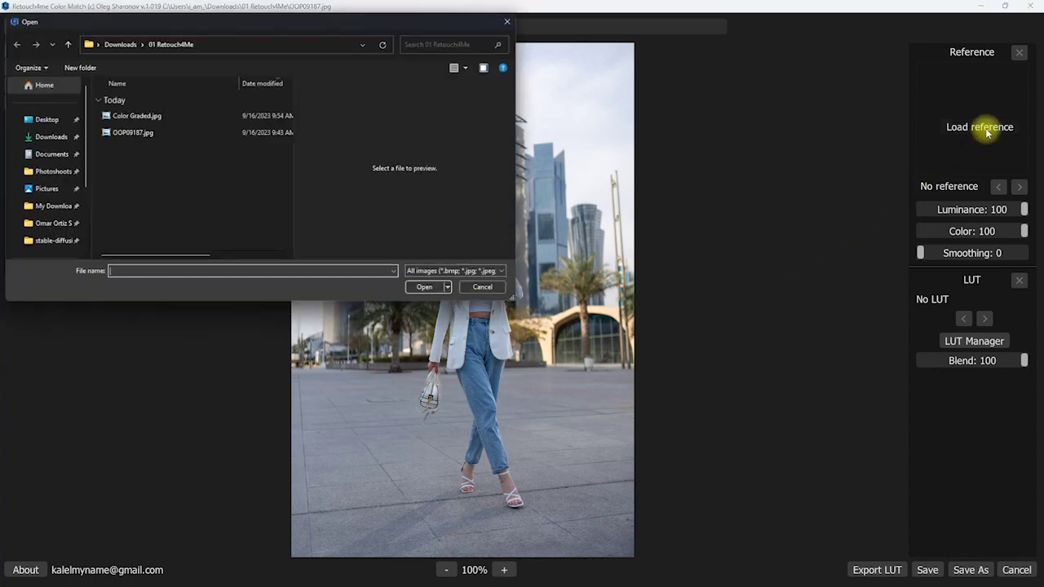
pyautogui.click(155, 116)
pyautogui.click(425, 288)
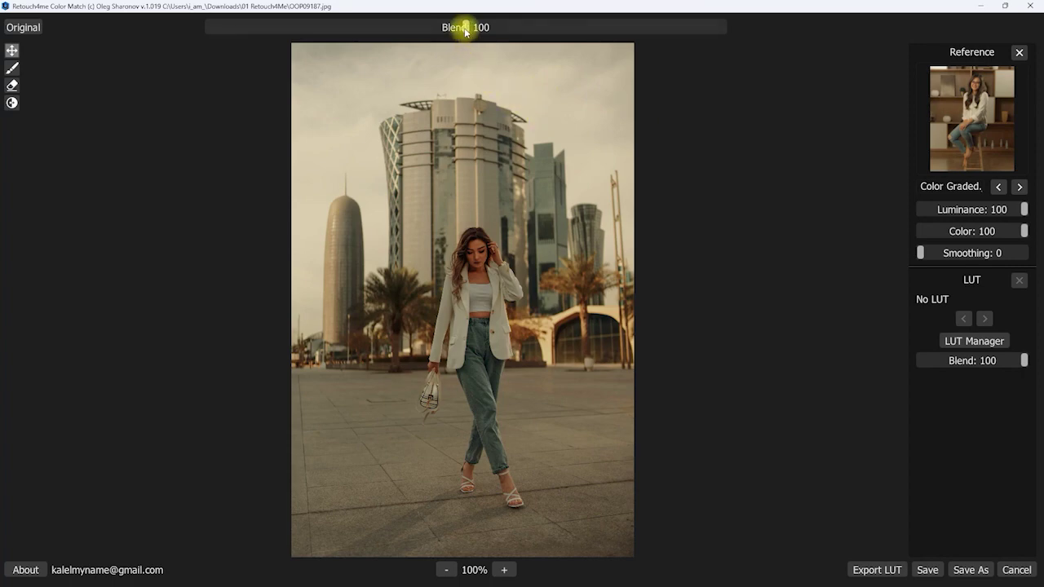
pyautogui.moveTo(466, 31); pyautogui.dragTo(500, 30)
pyautogui.moveTo(650, 35); pyautogui.dragTo(684, 32)
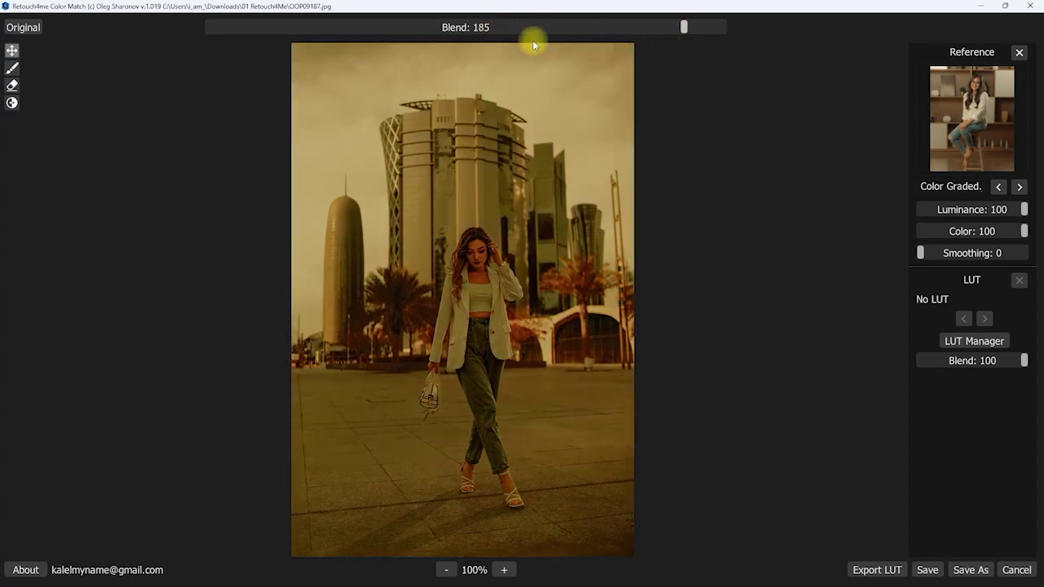
pyautogui.moveTo(400, 38); pyautogui.dragTo(319, 36)
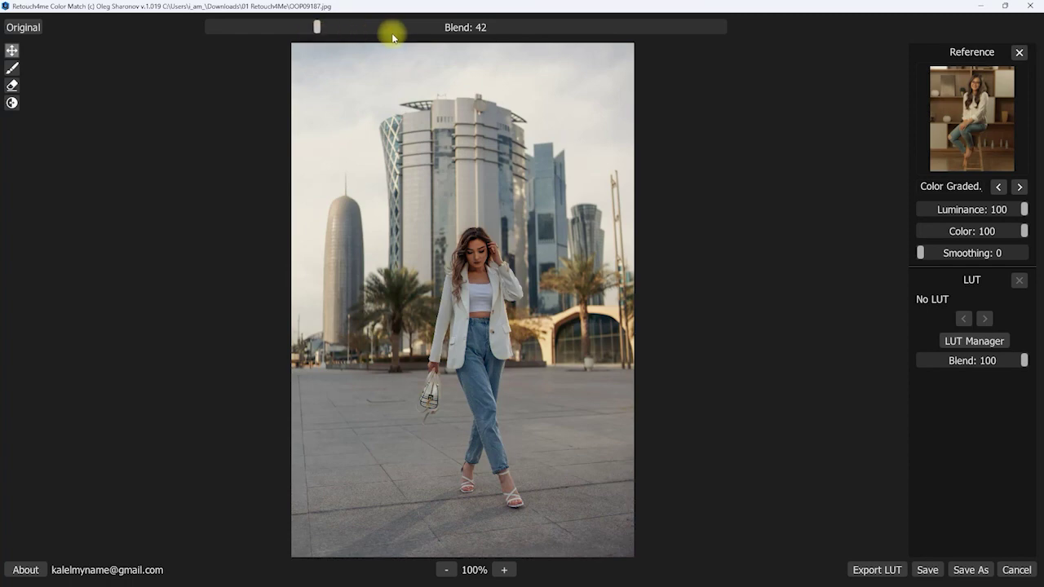
pyautogui.click(446, 35)
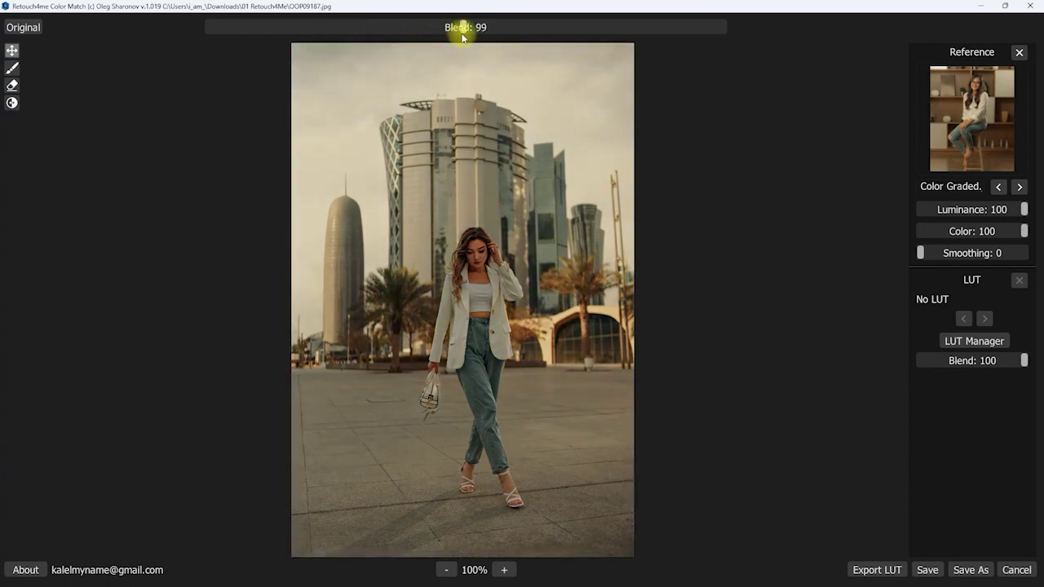
pyautogui.click(464, 36)
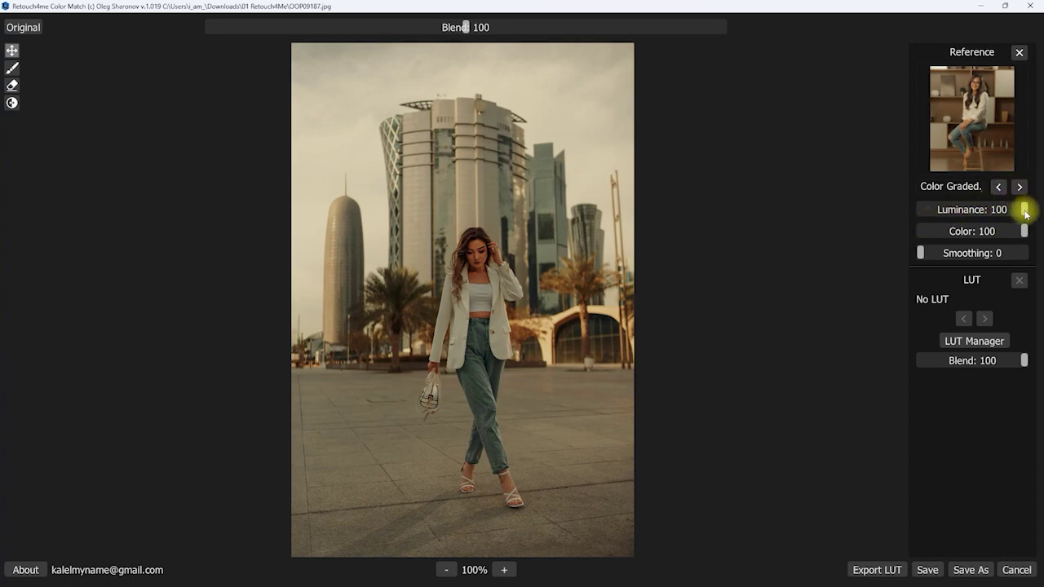
pyautogui.moveTo(983, 209); pyautogui.dragTo(958, 210)
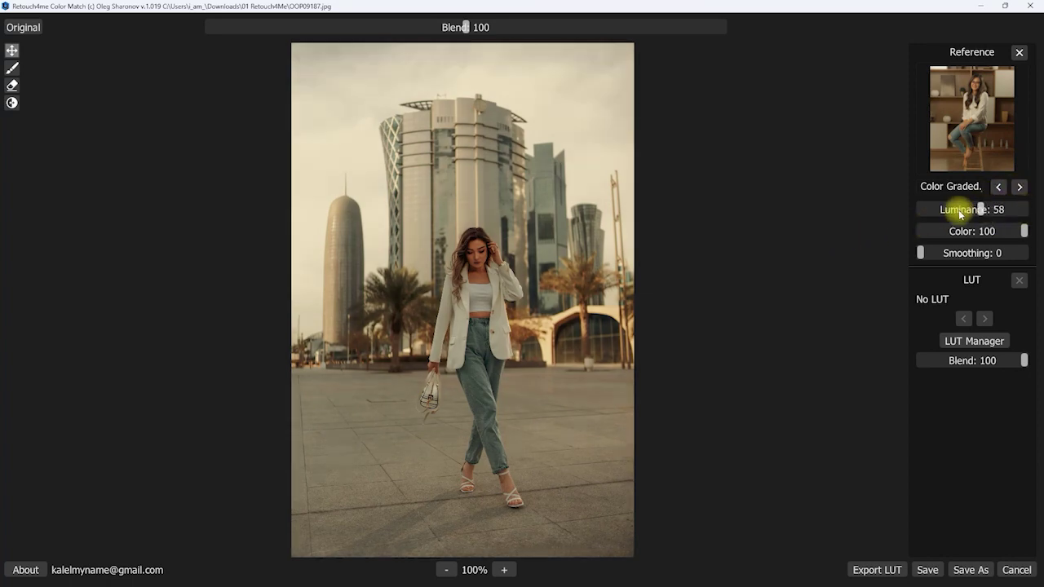
pyautogui.click(1026, 214)
pyautogui.moveTo(1019, 231)
pyautogui.mouseDown()
pyautogui.moveTo(973, 233)
pyautogui.moveTo(1037, 234)
pyautogui.mouseUp()
pyautogui.moveTo(925, 252); pyautogui.dragTo(895, 252)
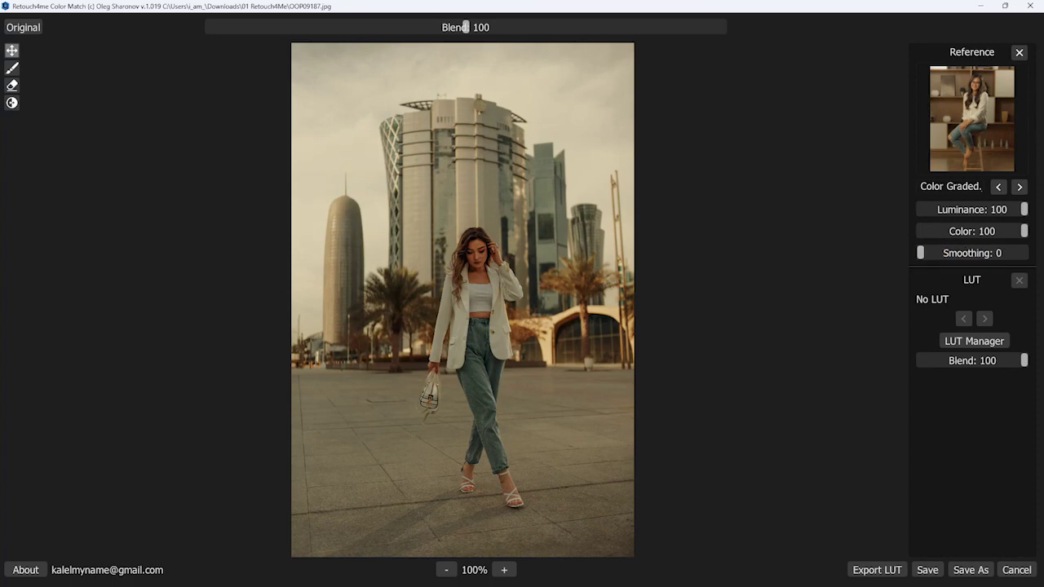
# Save the colour match as a Cube (*.cube) LUT file named 'cinematic tones'.
pyautogui.click(878, 572)
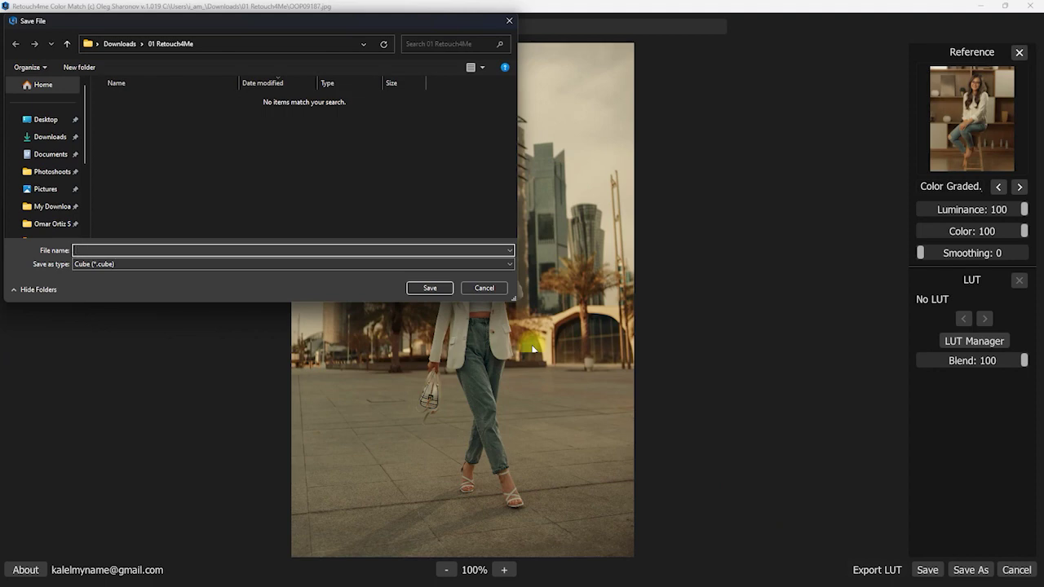
pyautogui.write('cinematic tones')
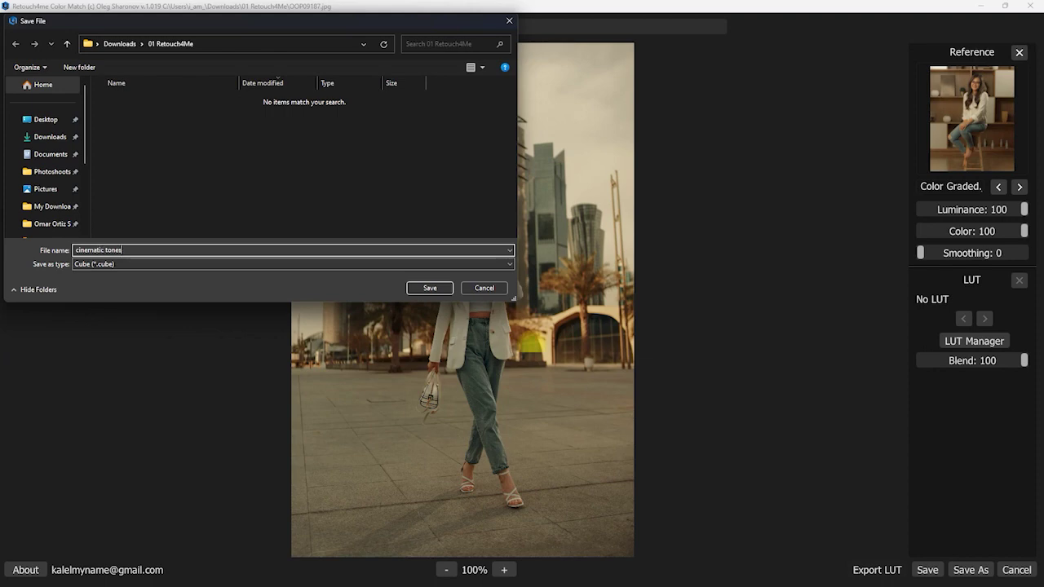
pyautogui.press('Return')
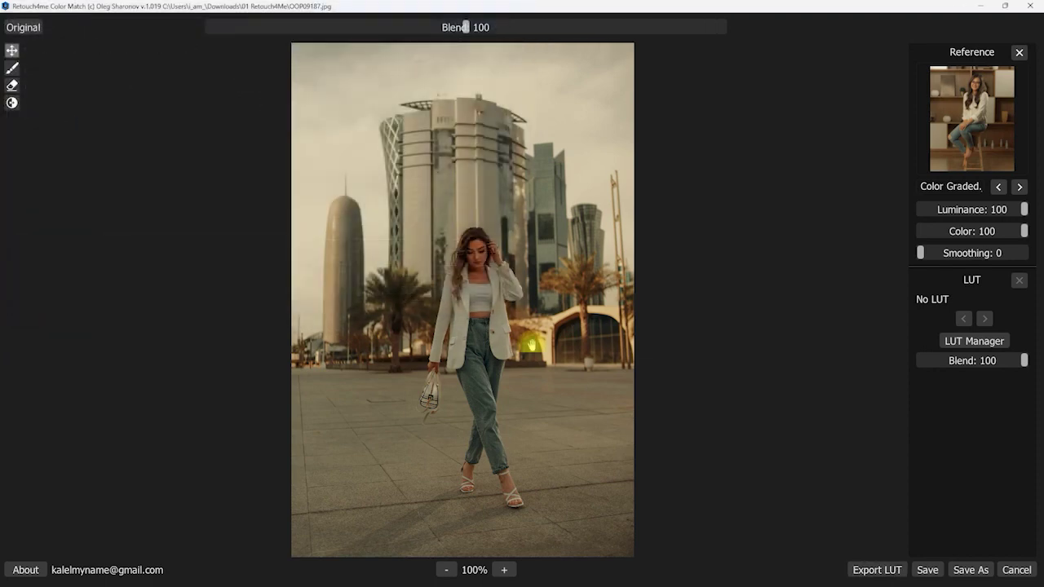